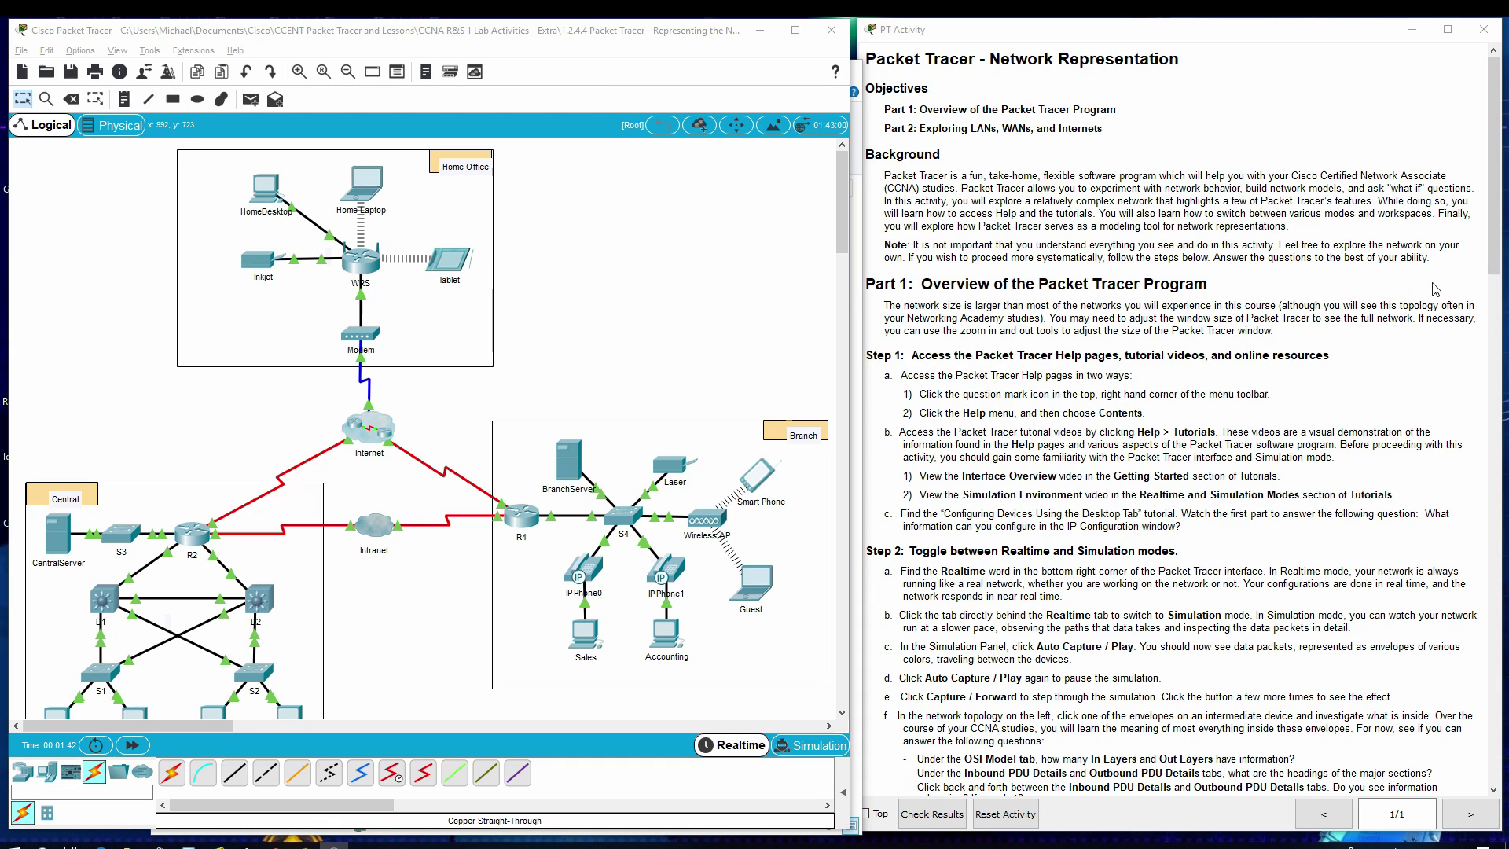
Briefly open and close the ? help, then open Help > Contents and shift its window left.
left_click(836, 74)
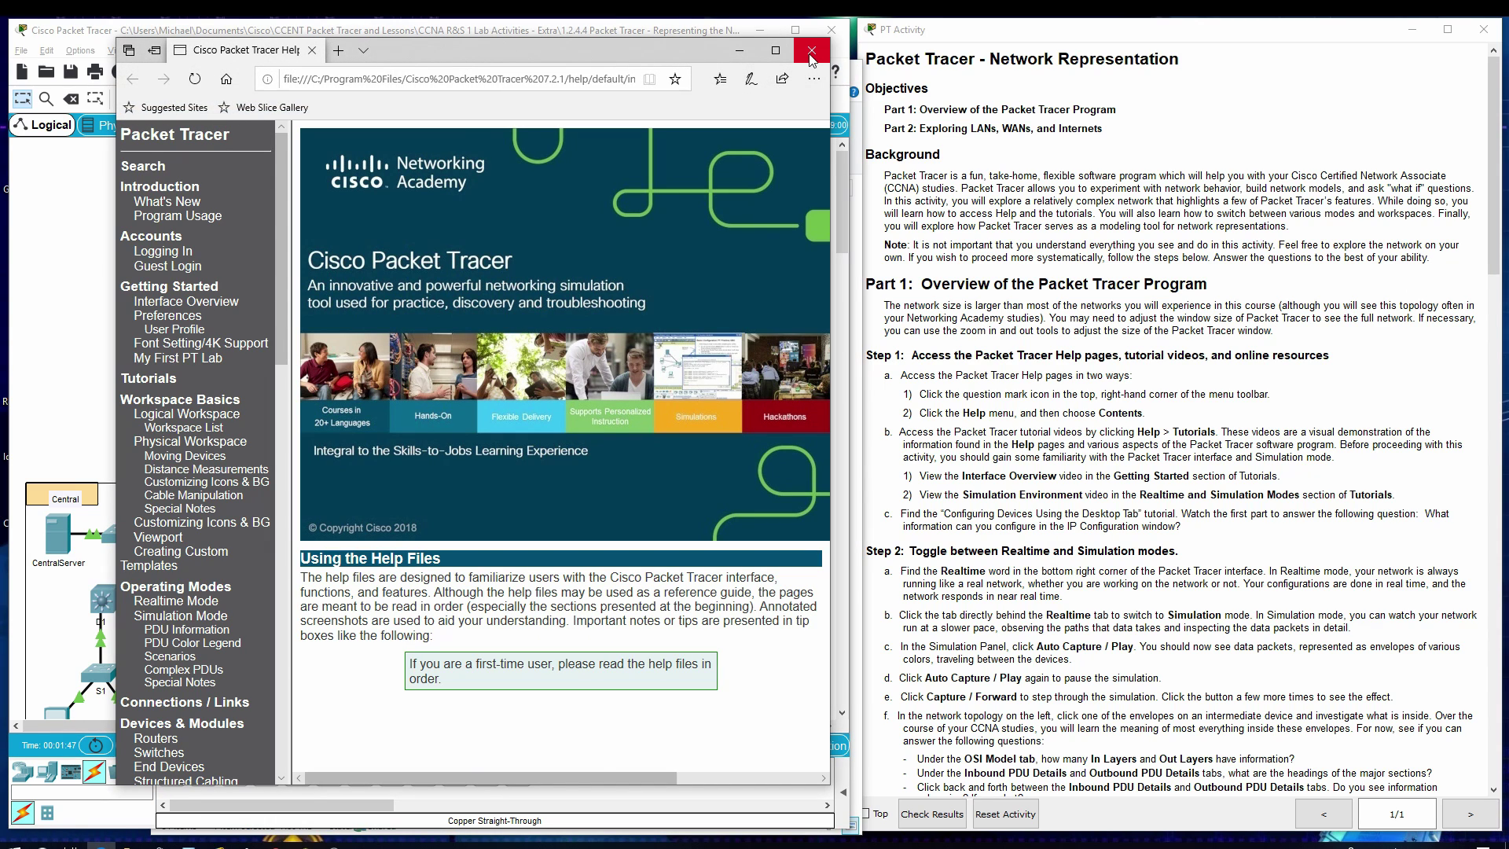
left_click(811, 53)
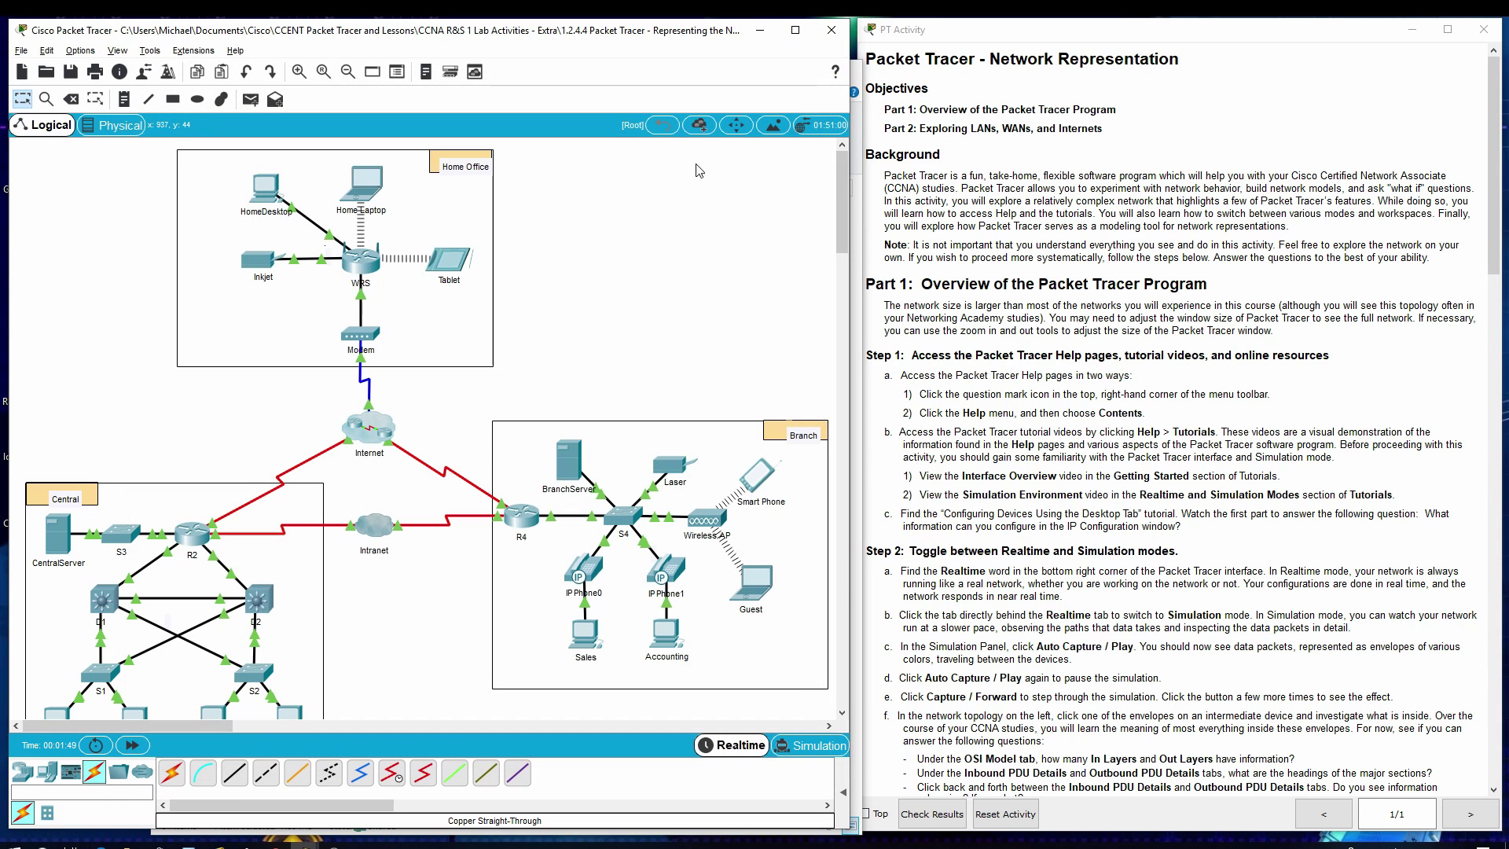
left_click(234, 51)
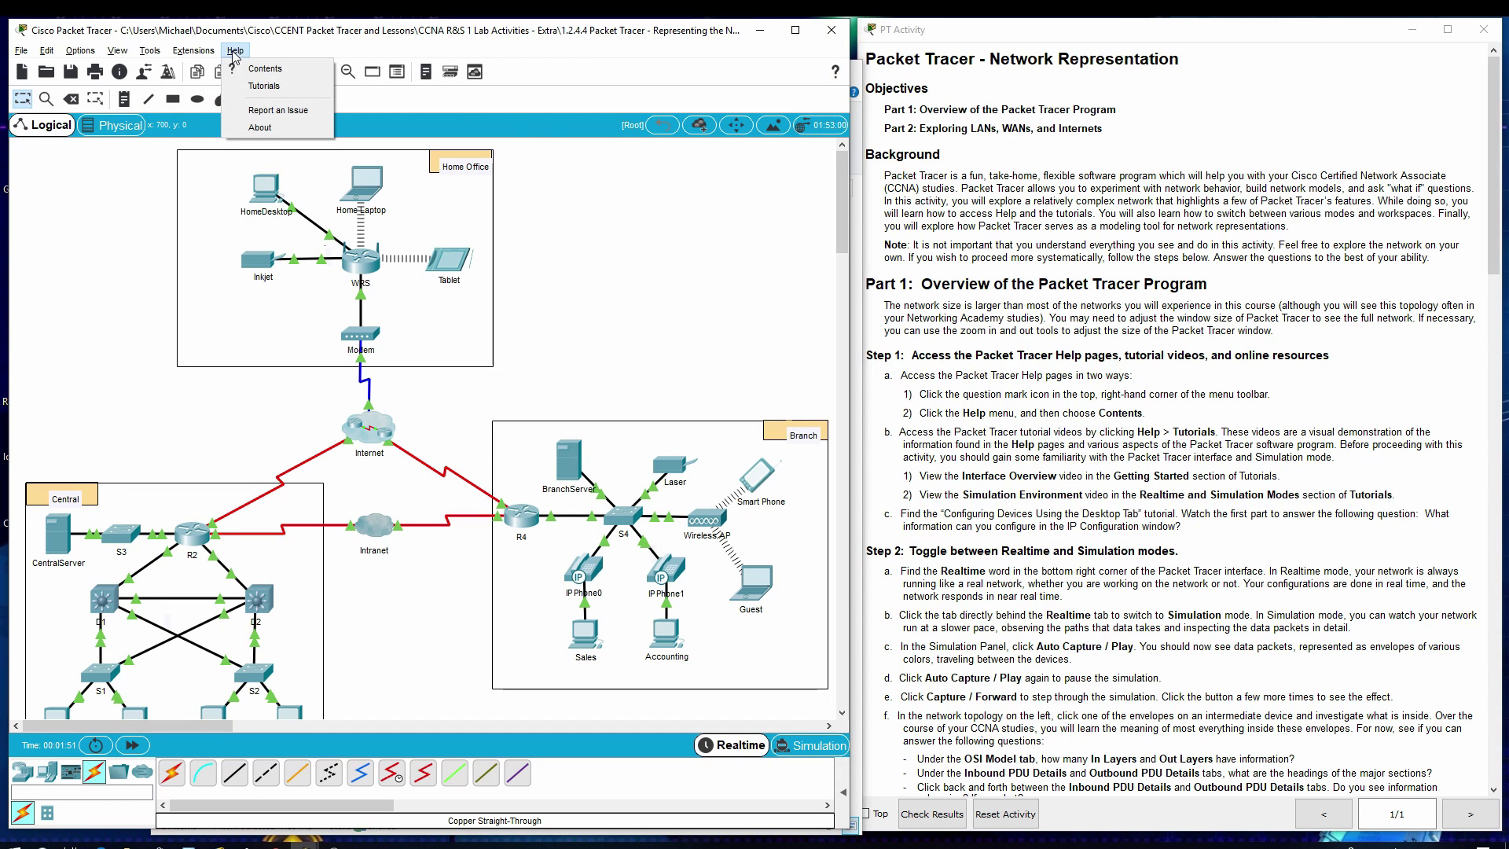
left_click(267, 74)
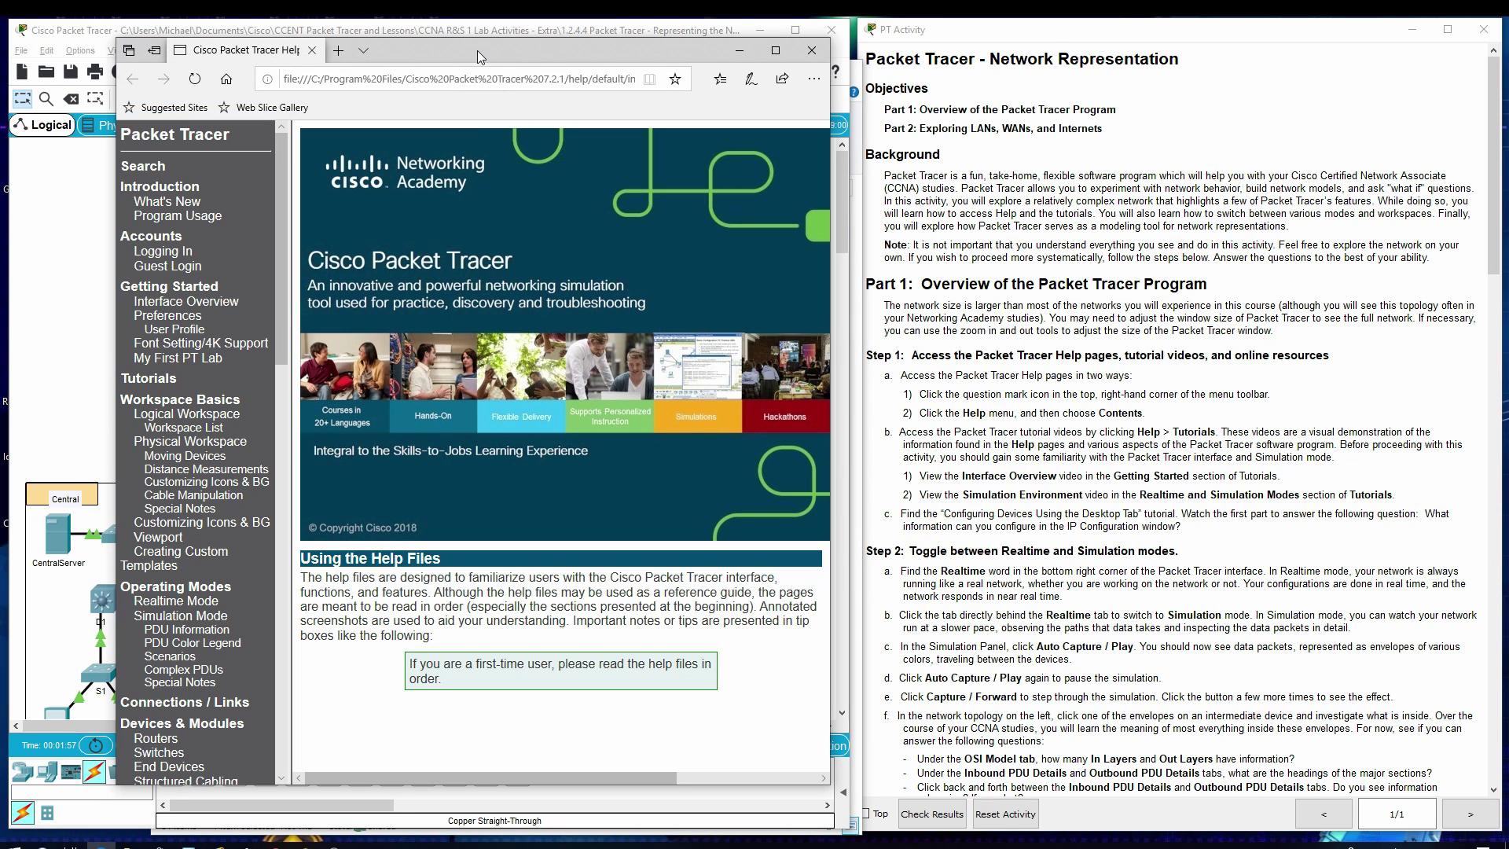
left_click_drag(460, 49, 422, 59)
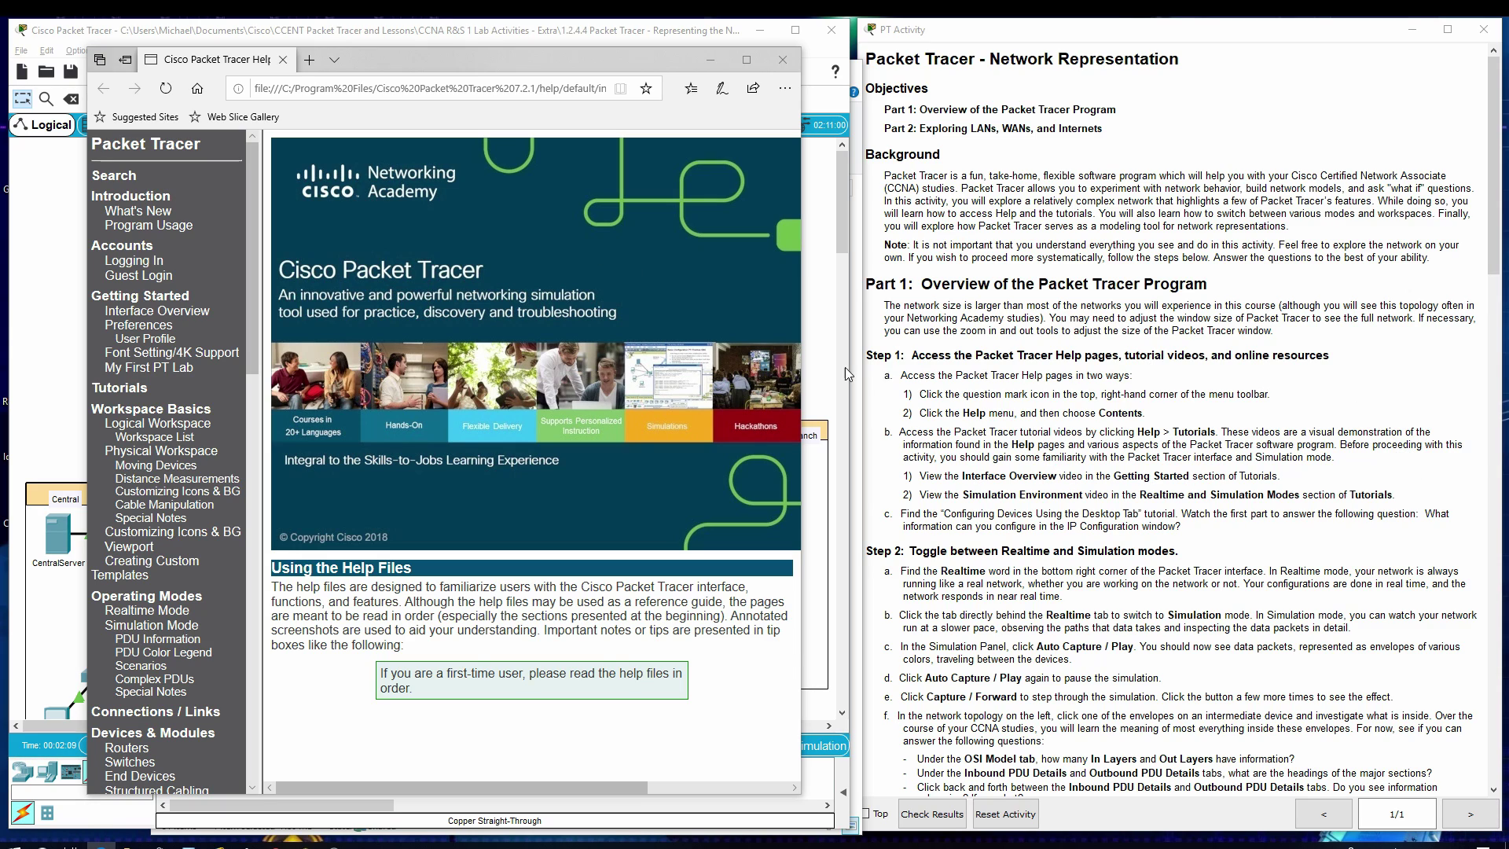
Open the help sidebar's Tutorials list, then play and close the 1-1 Interface Overview video.
left_click(130, 196)
left_click(118, 389)
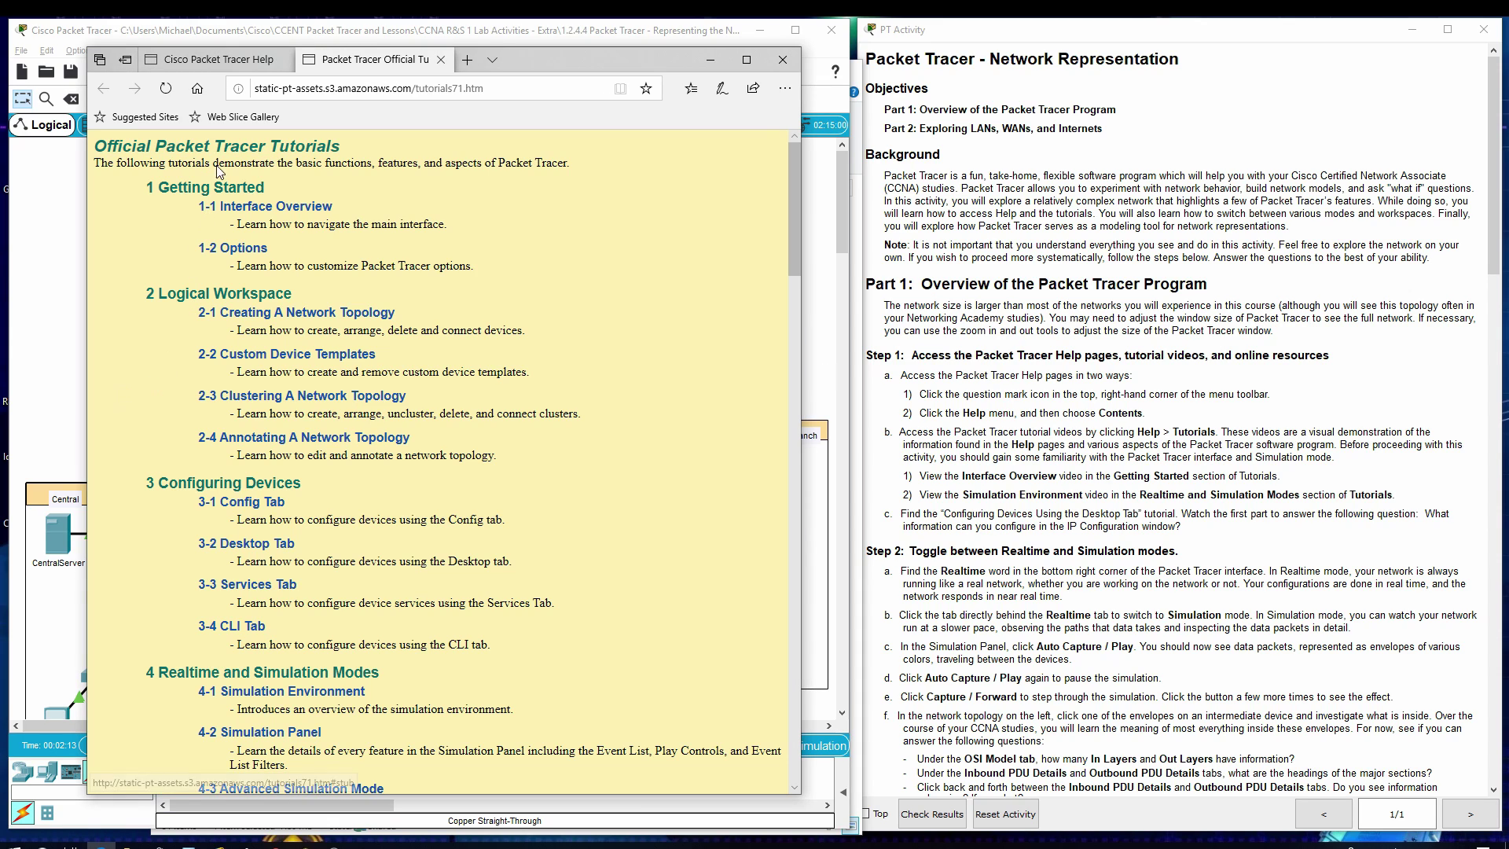
left_click(246, 207)
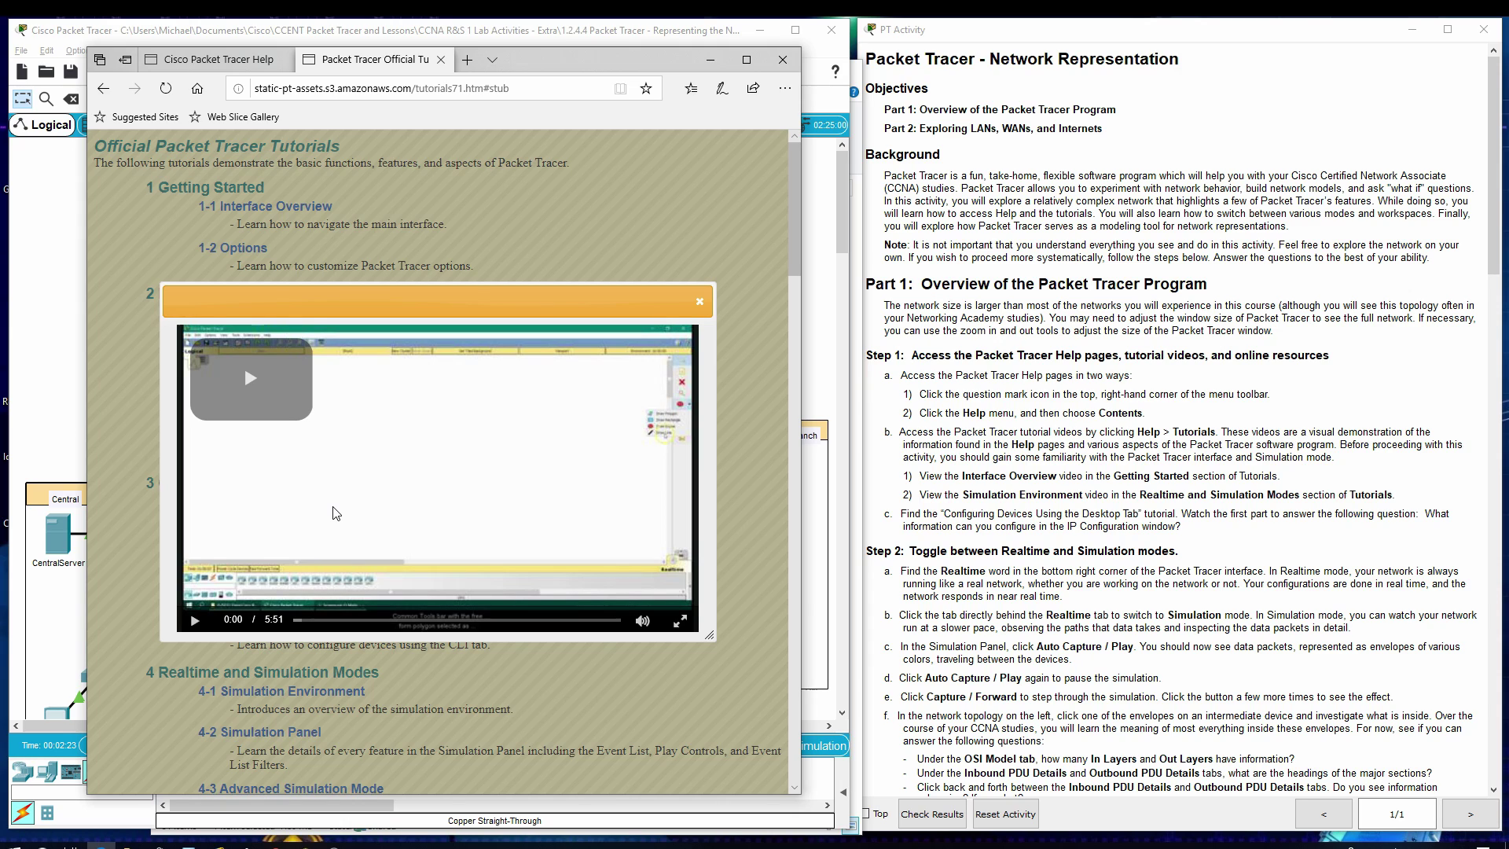
left_click(699, 302)
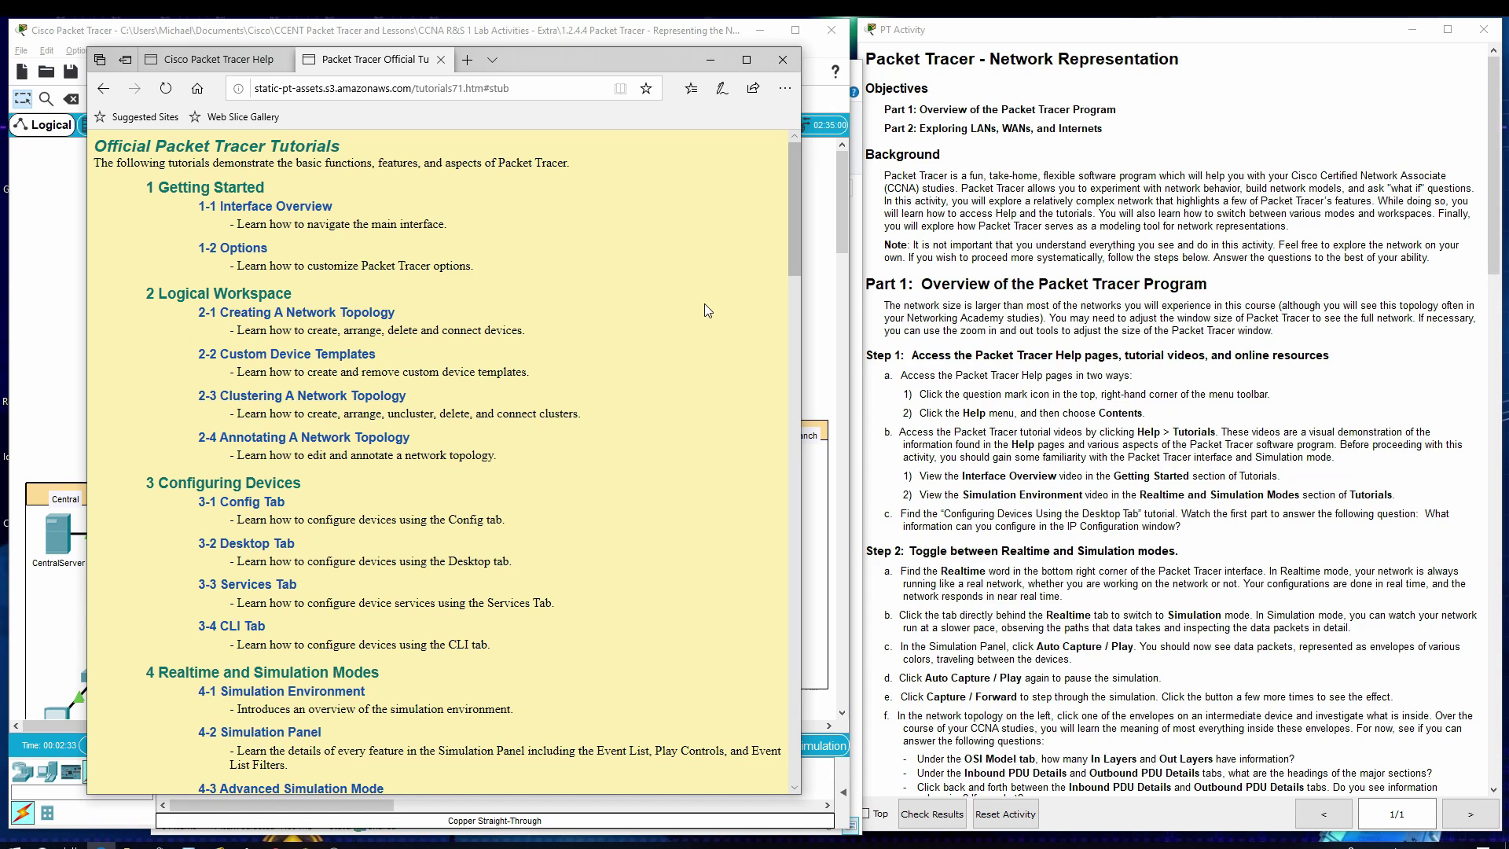
Play and close the 4-1 Simulation Environment and 3-2 Desktop Tab tutorial videos.
scroll(515, 404, "down", 3)
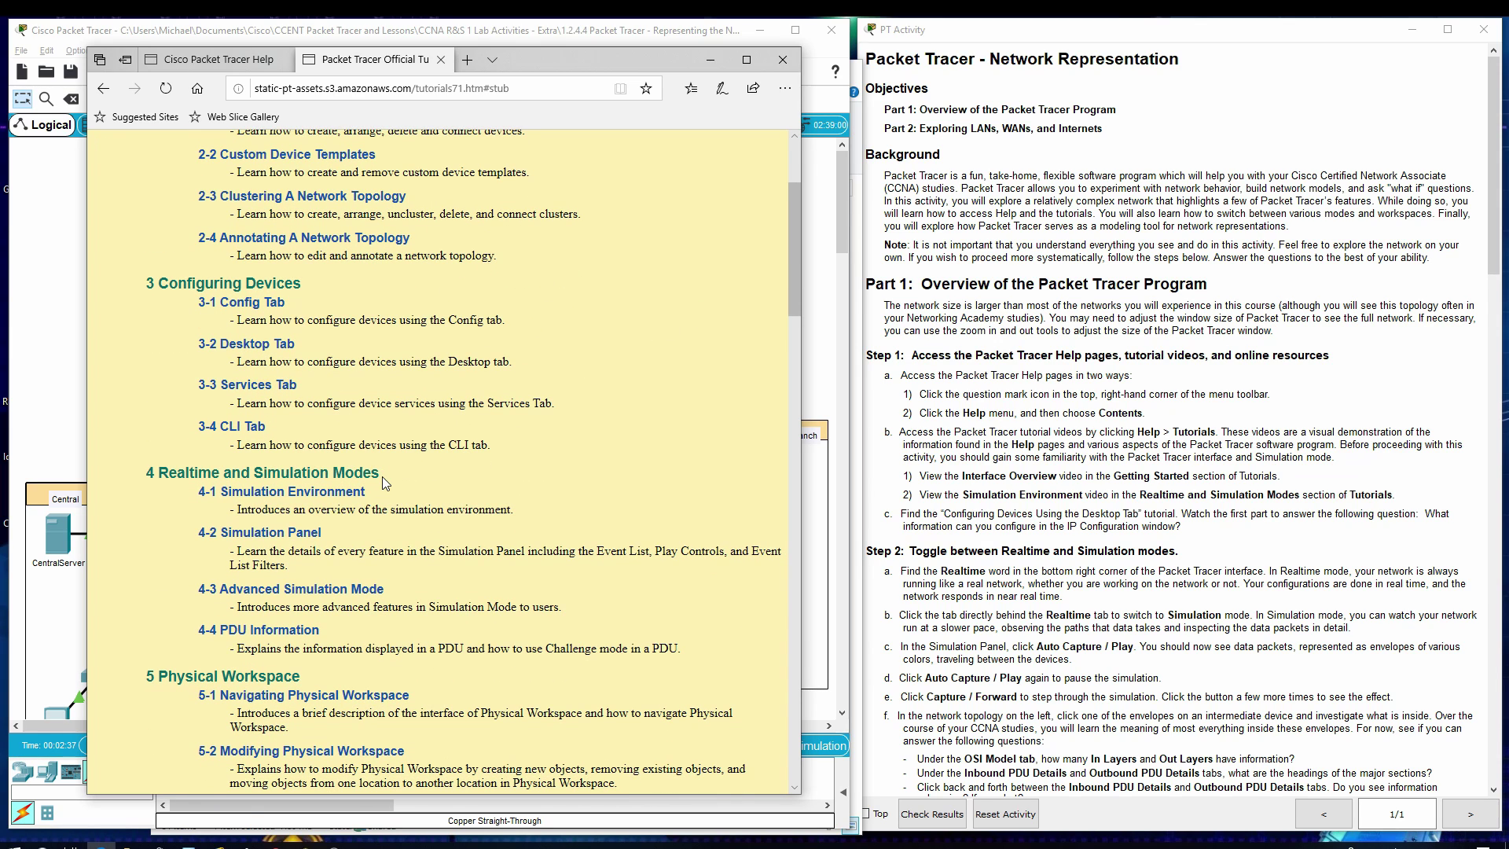
left_click(316, 493)
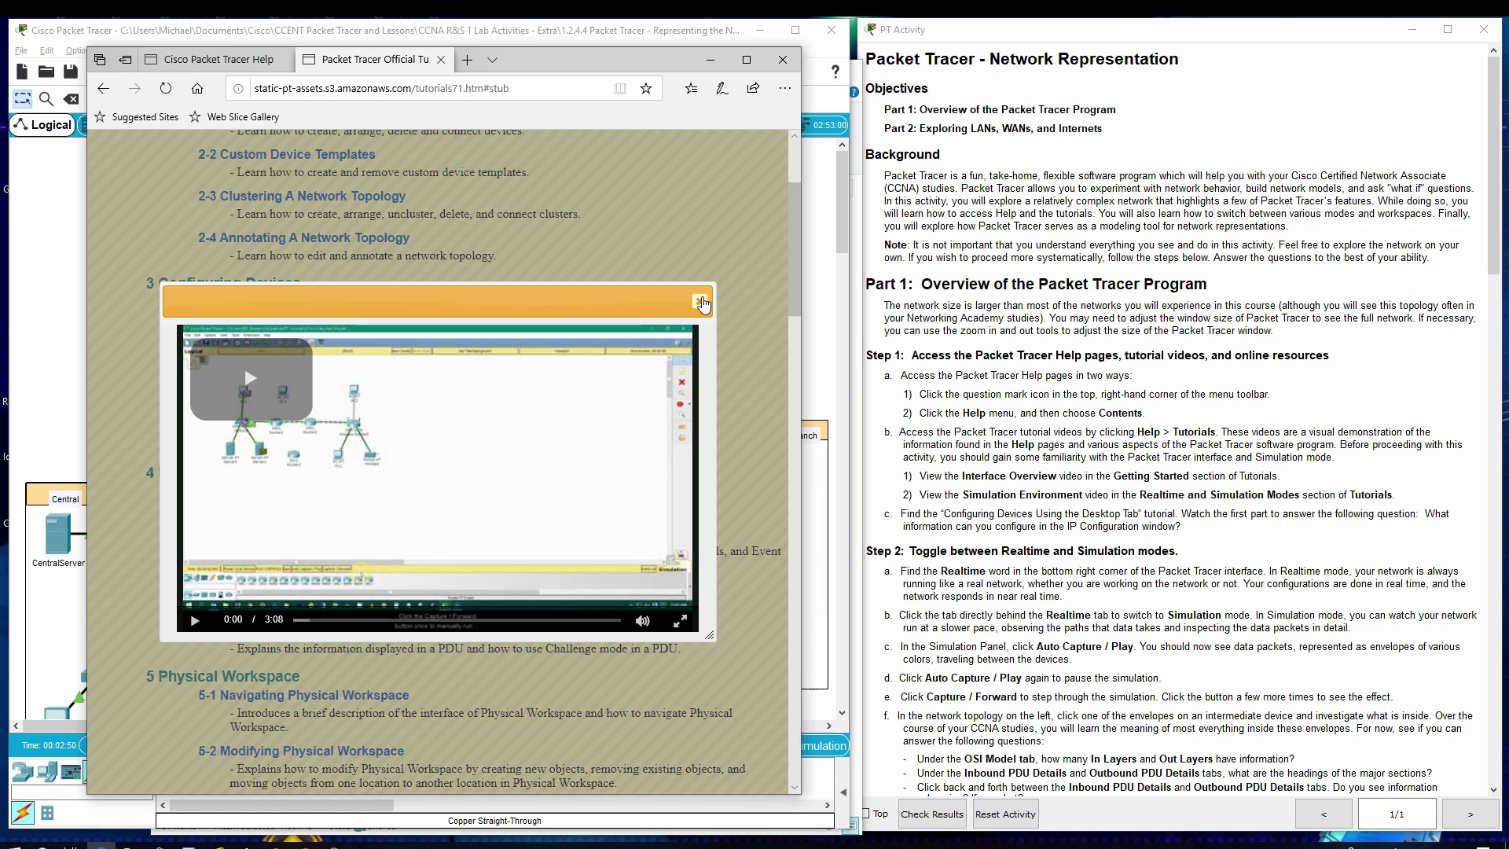
left_click(700, 301)
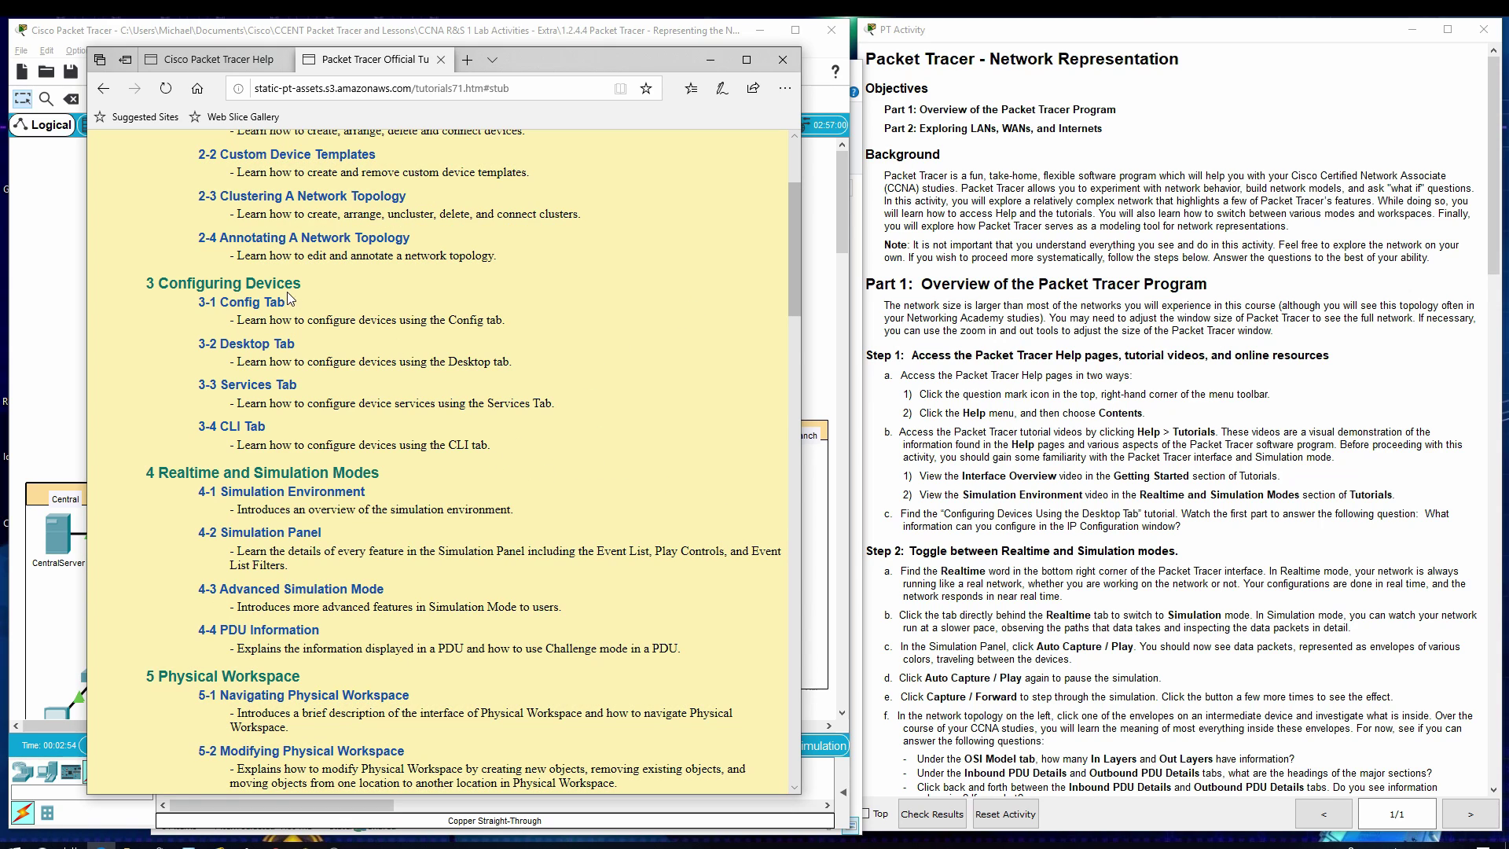
left_click(236, 347)
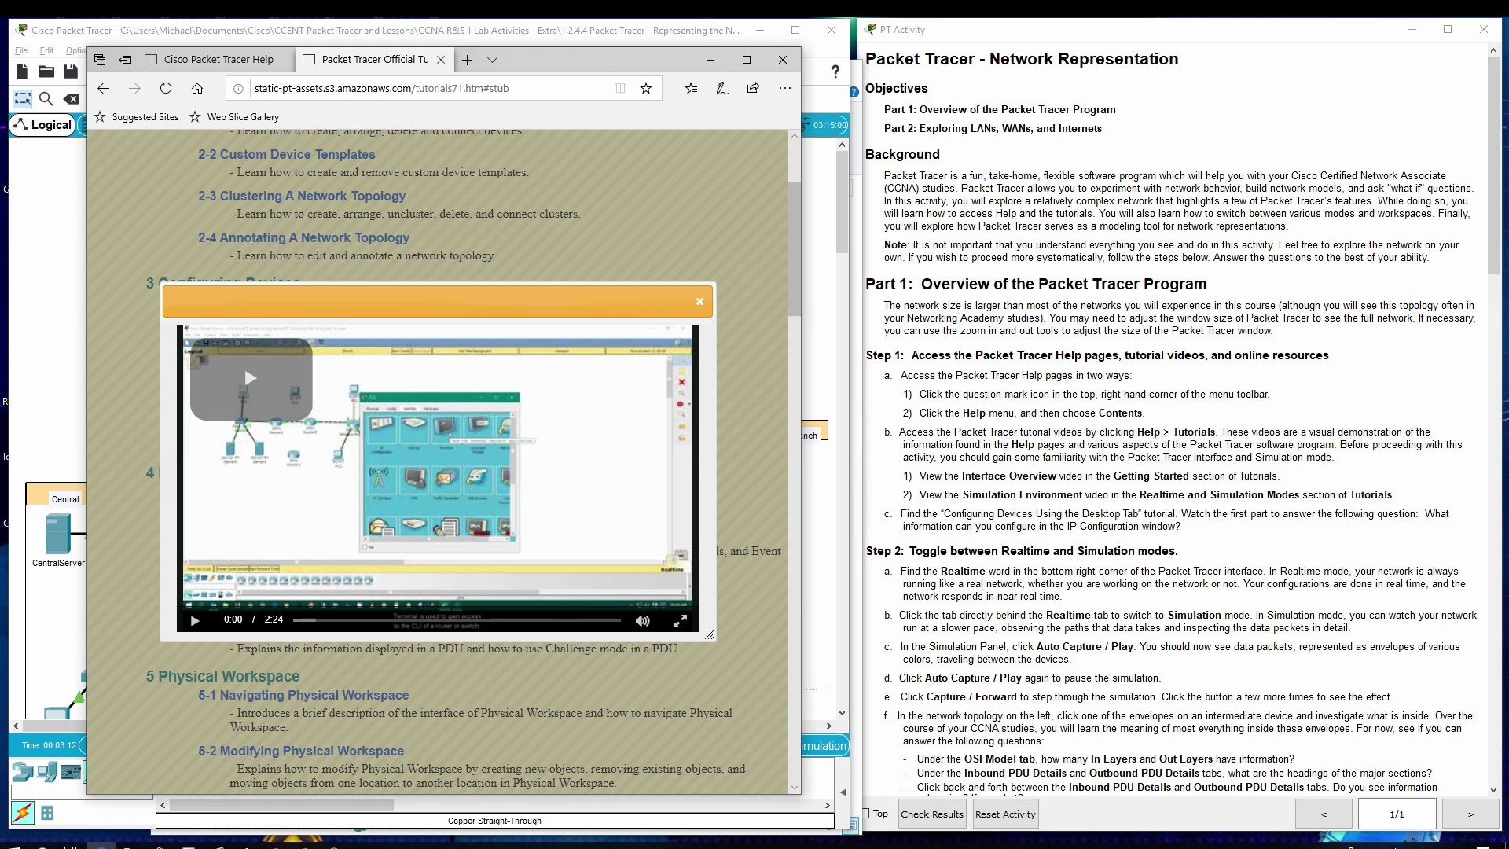
key("Escape")
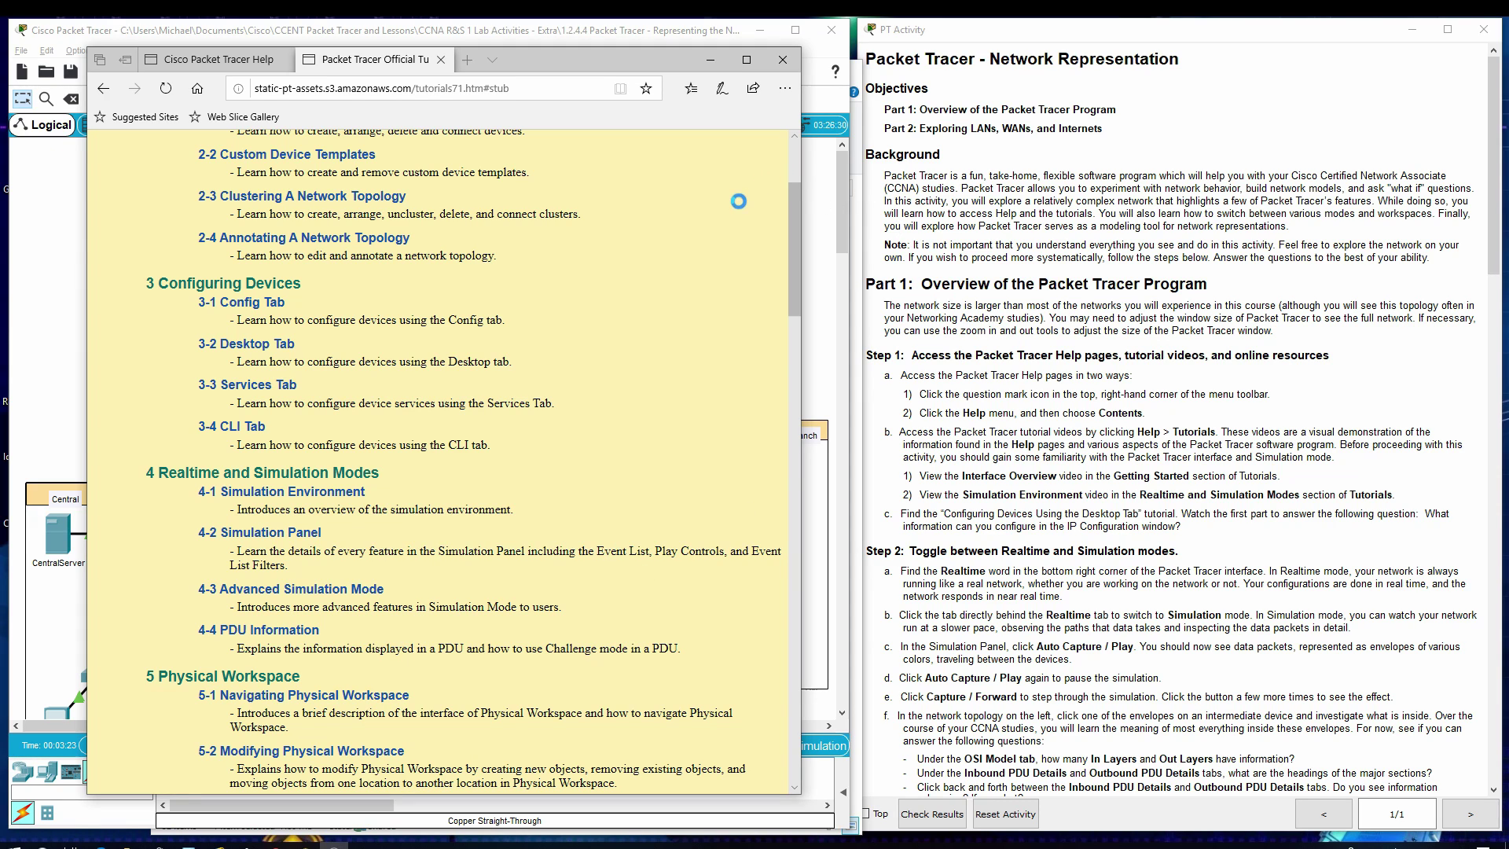
Close the tutorials browser and switch Packet Tracer into Simulation mode.
left_click(783, 59)
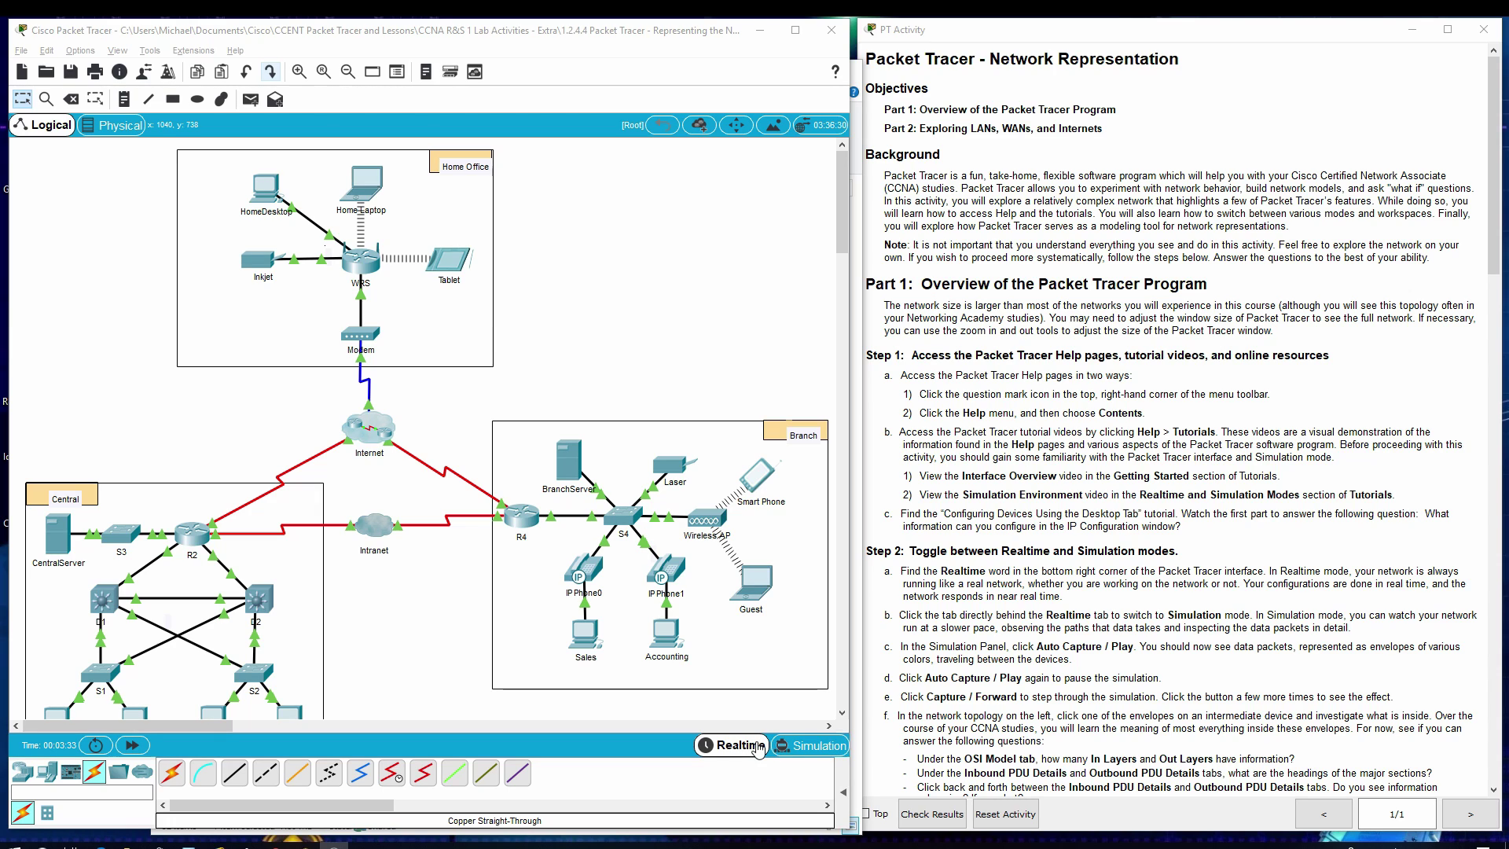
left_click(798, 746)
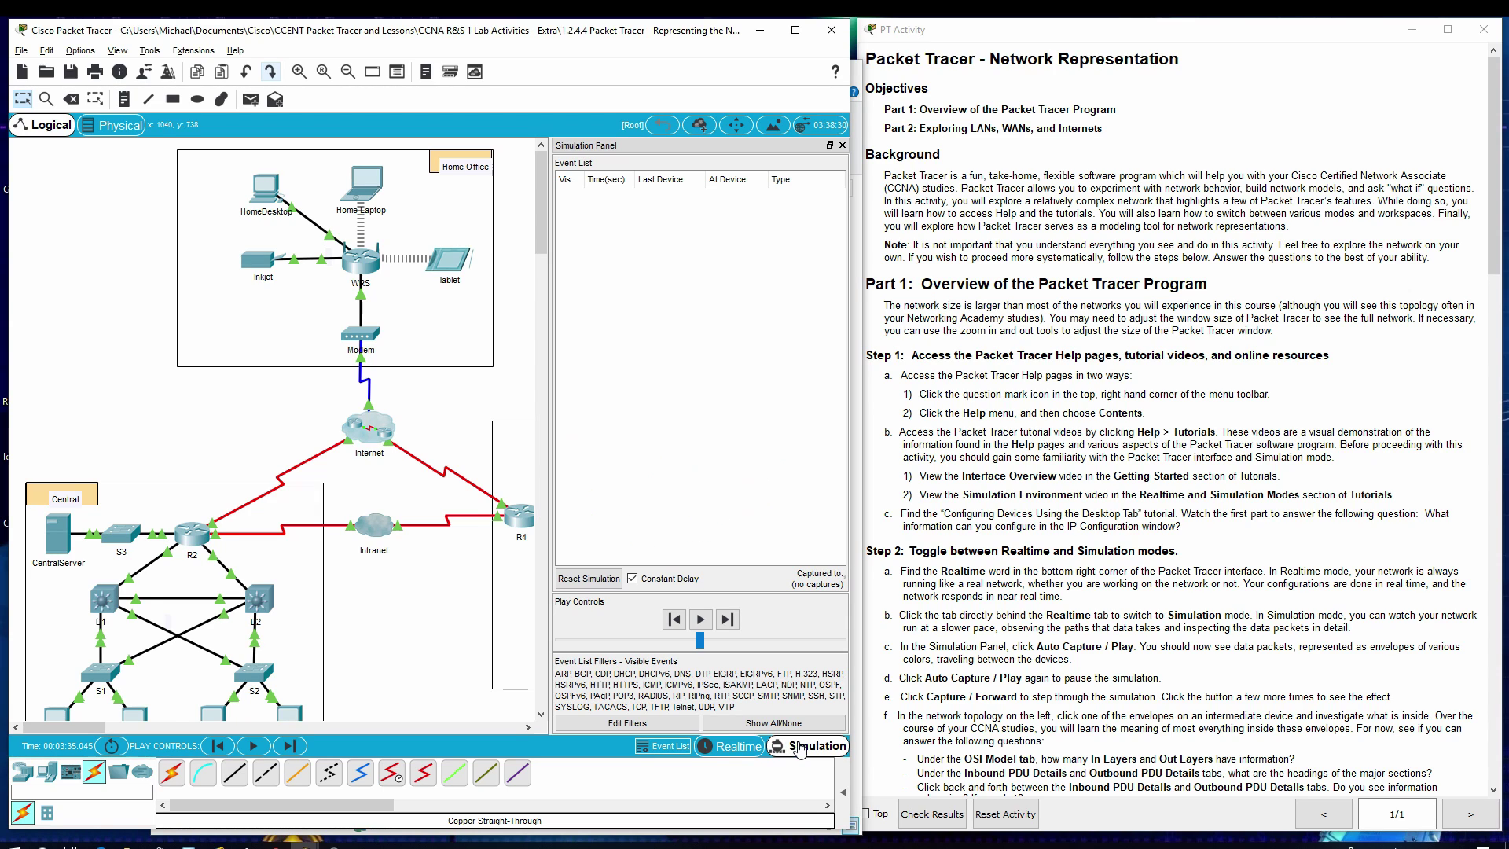
left_click(738, 748)
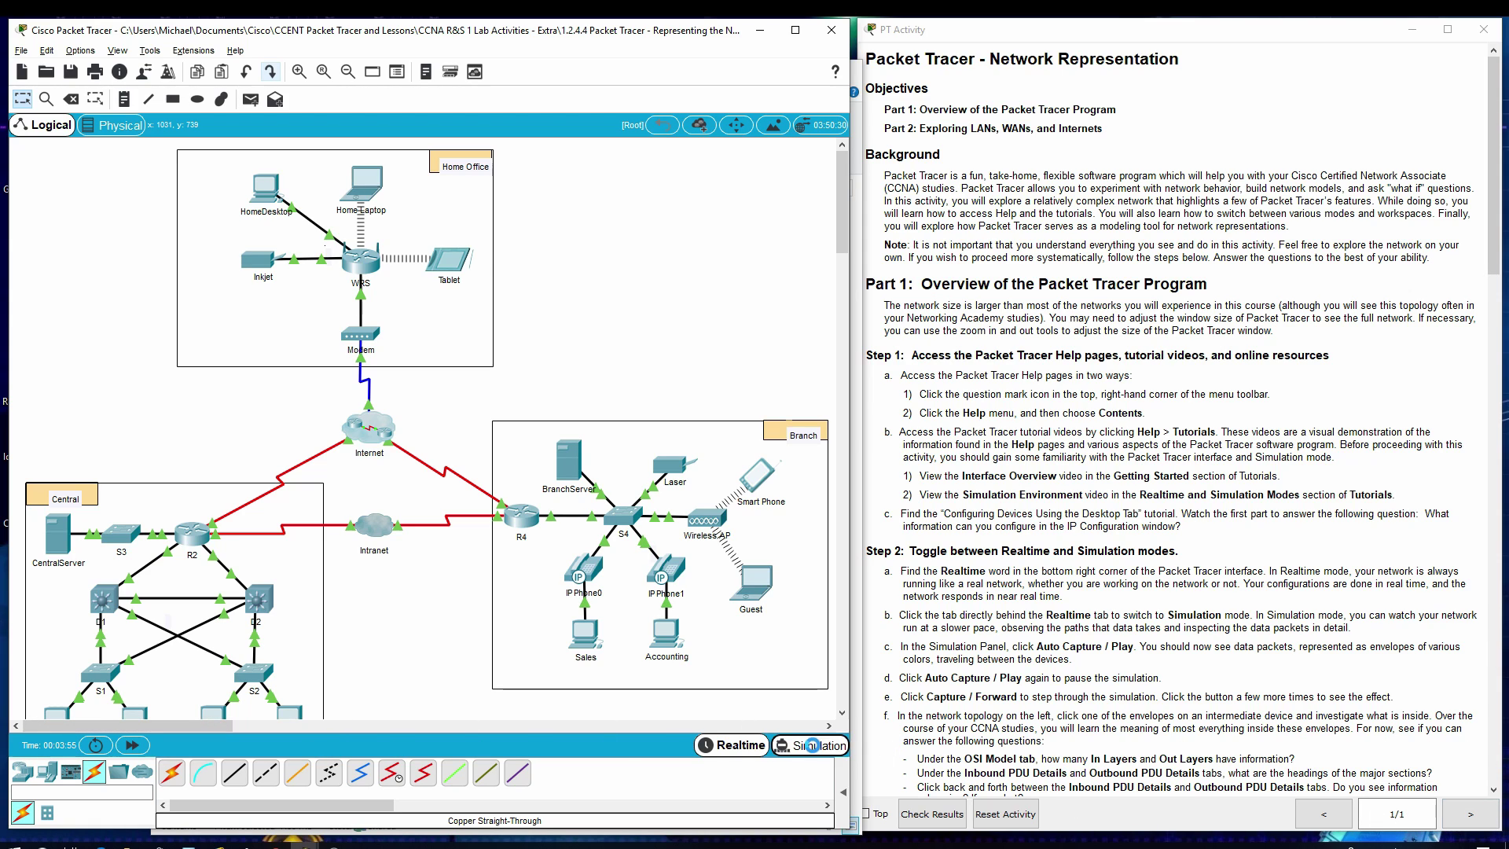
left_click(811, 745)
Play, pause and step the simulation forward to capture the STP events.
left_click(253, 746)
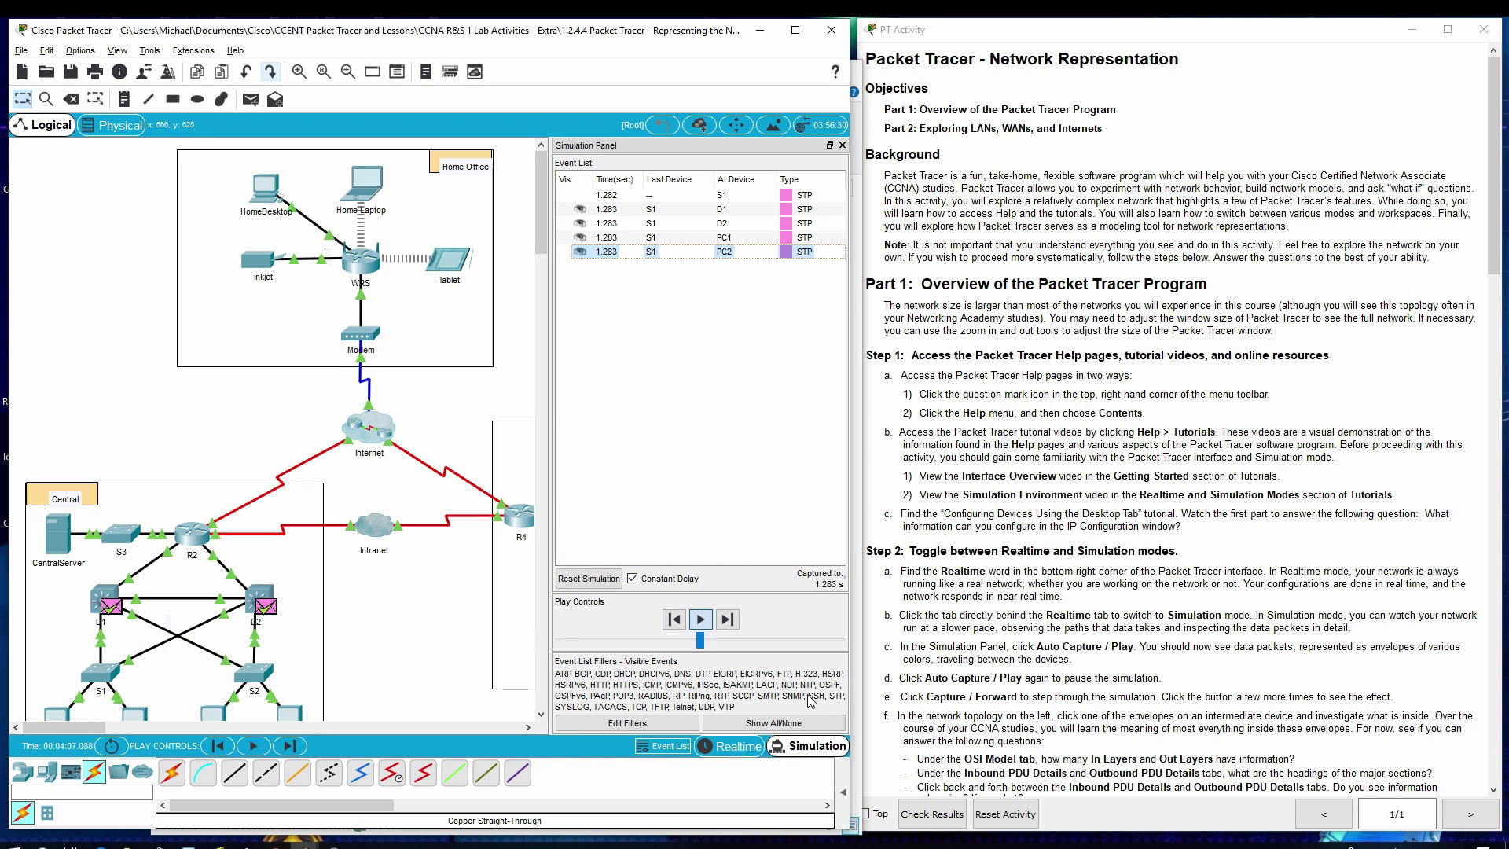
left_click(254, 746)
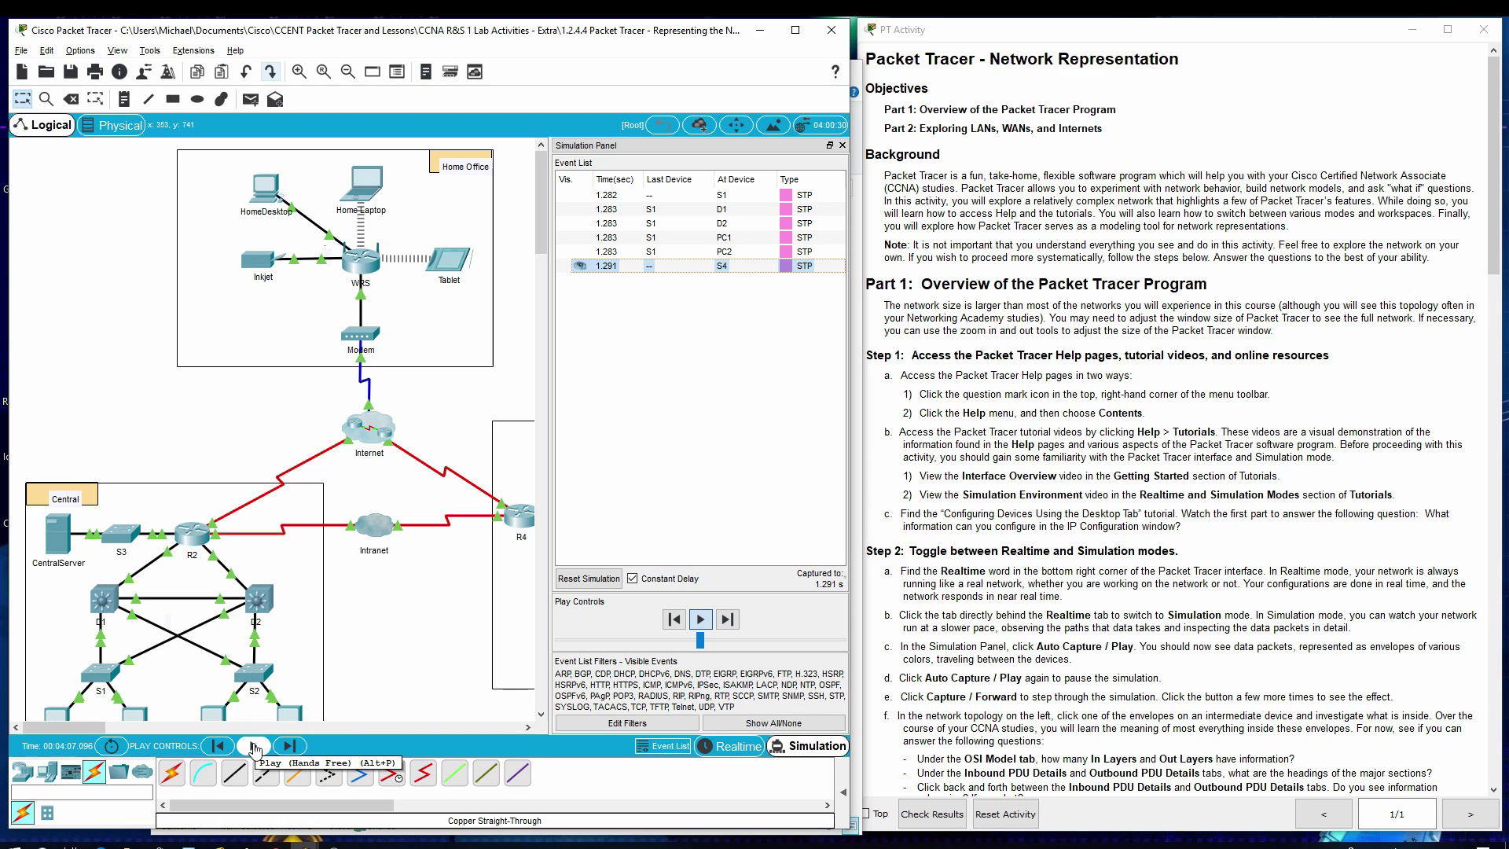
left_click(255, 746)
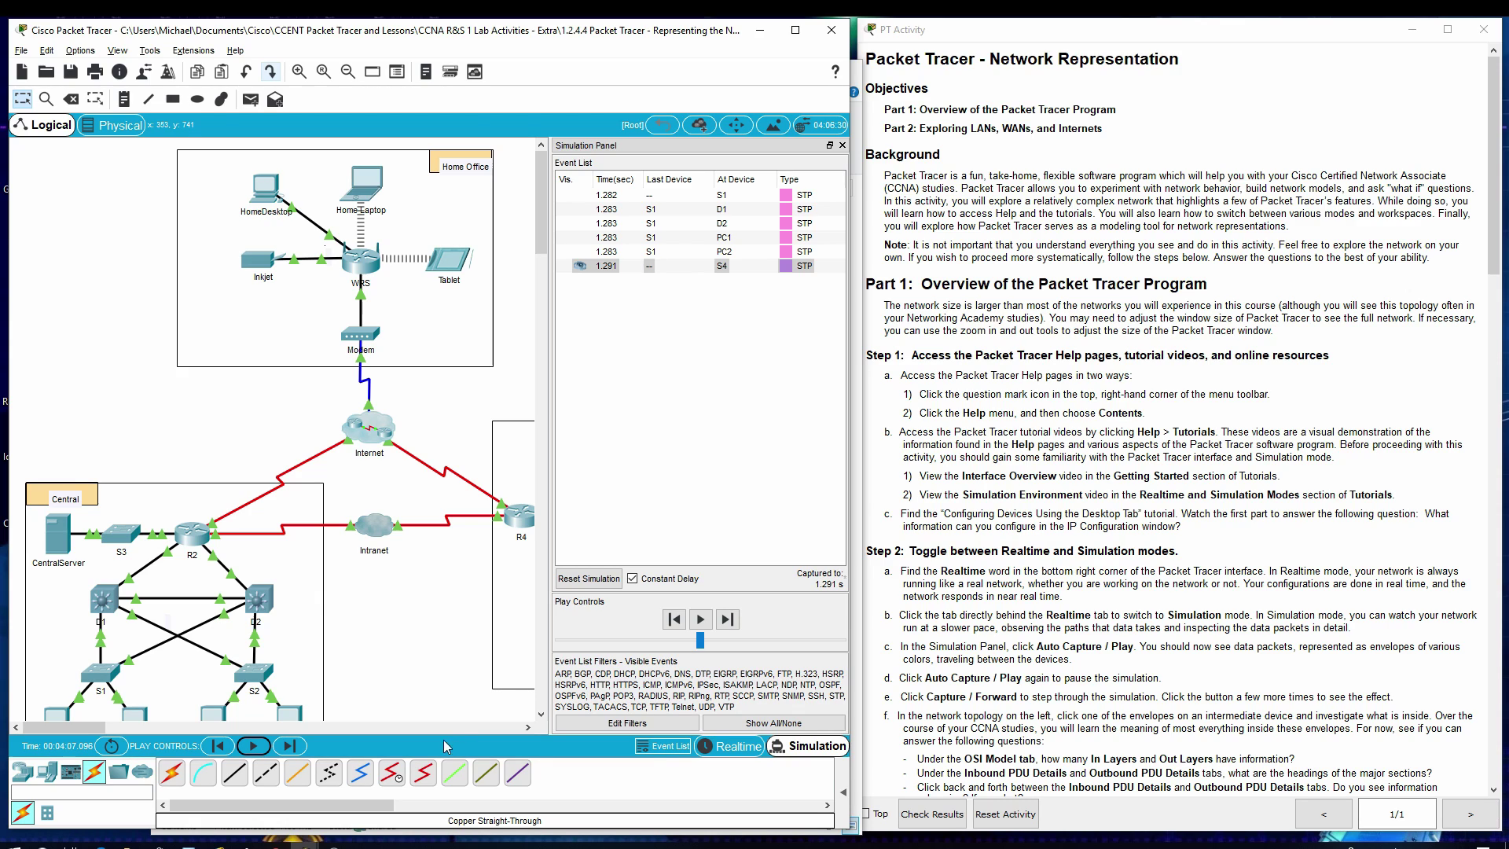
left_click(290, 747)
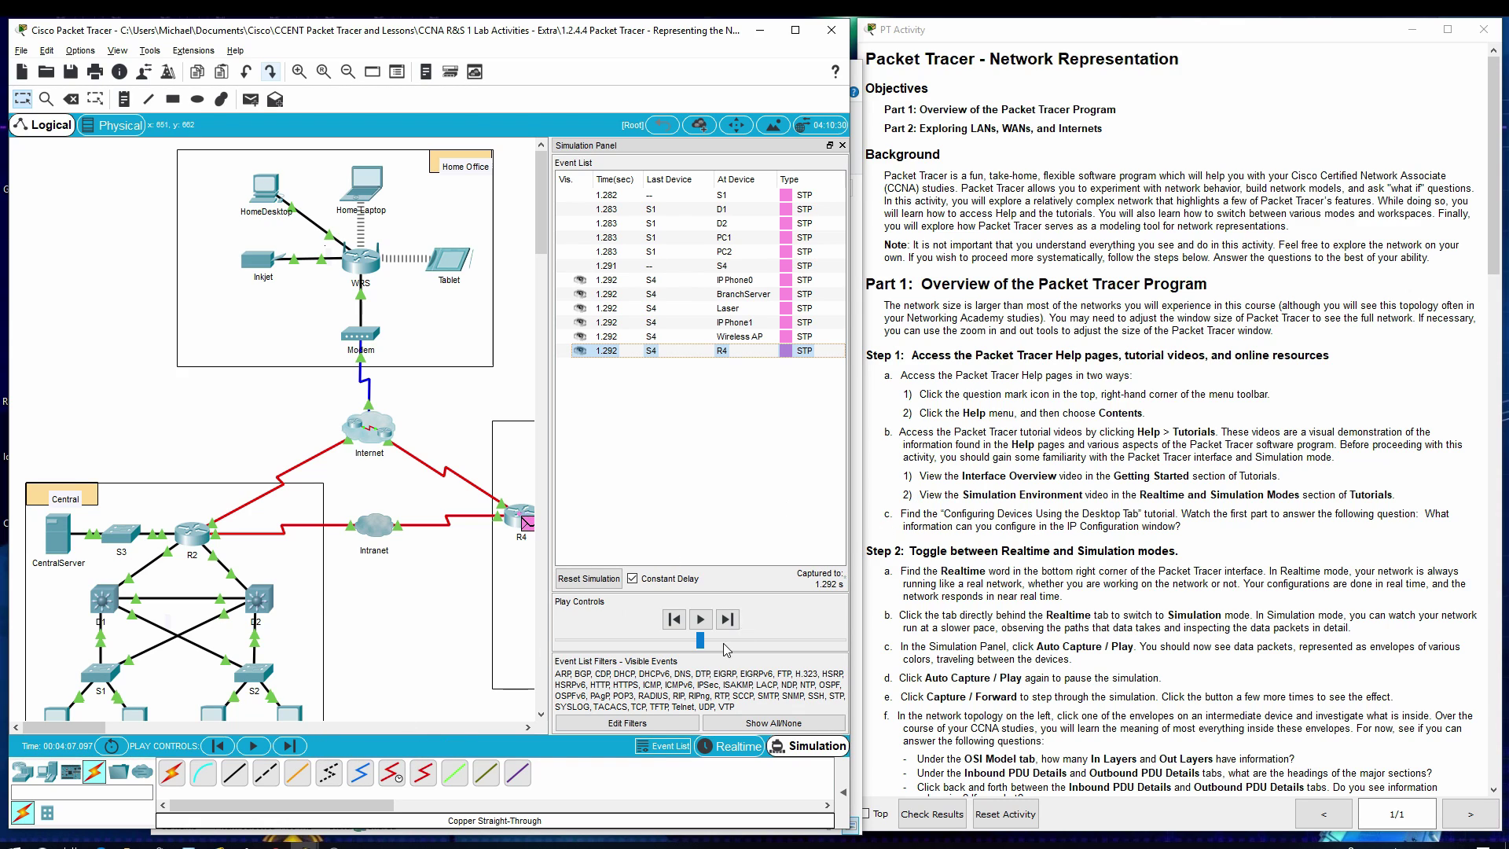
left_click_drag(81, 736, 135, 731)
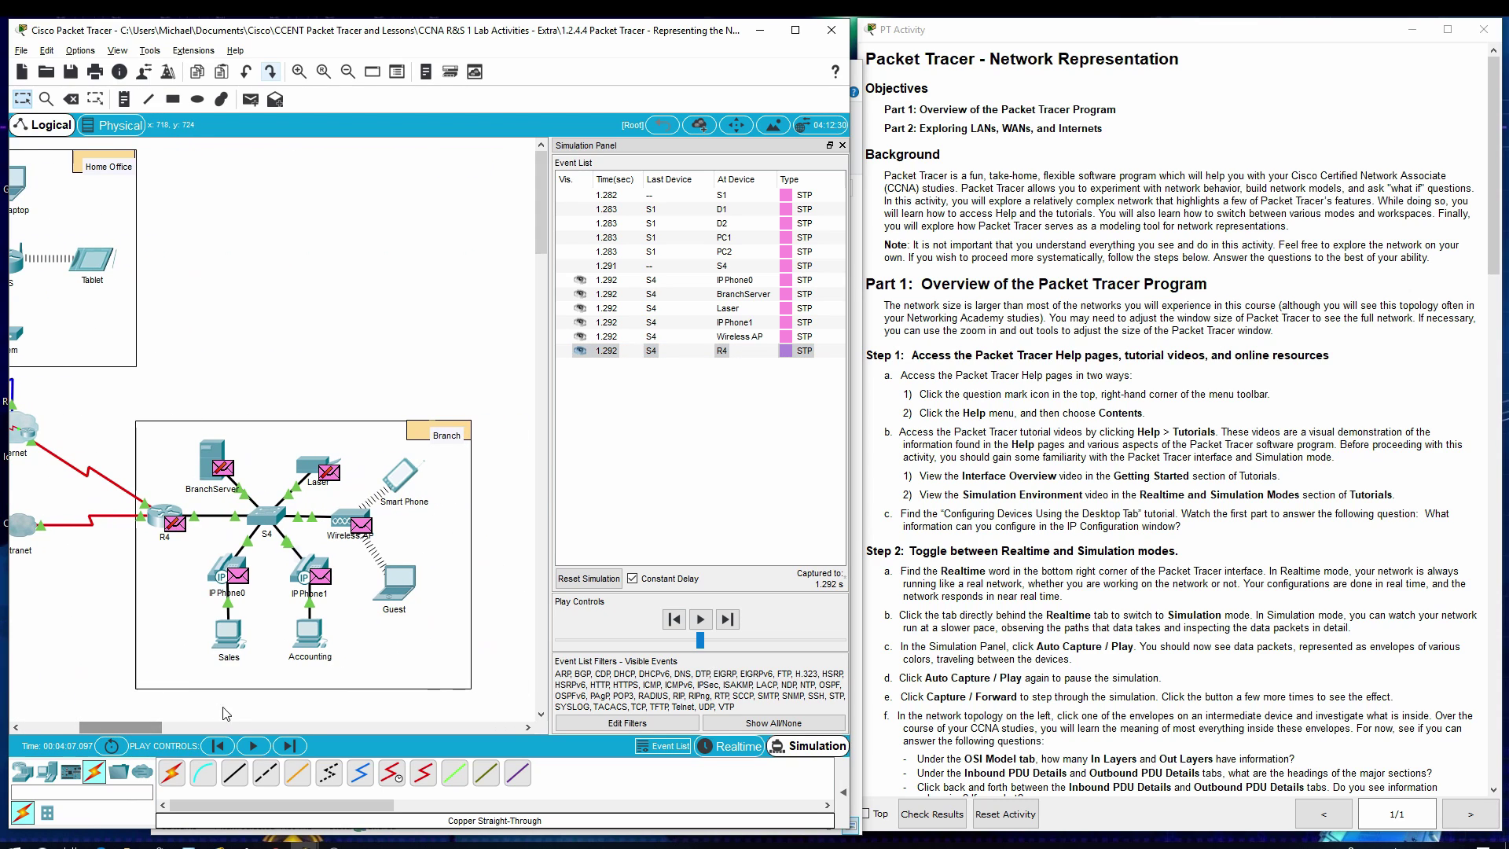
left_click(290, 747)
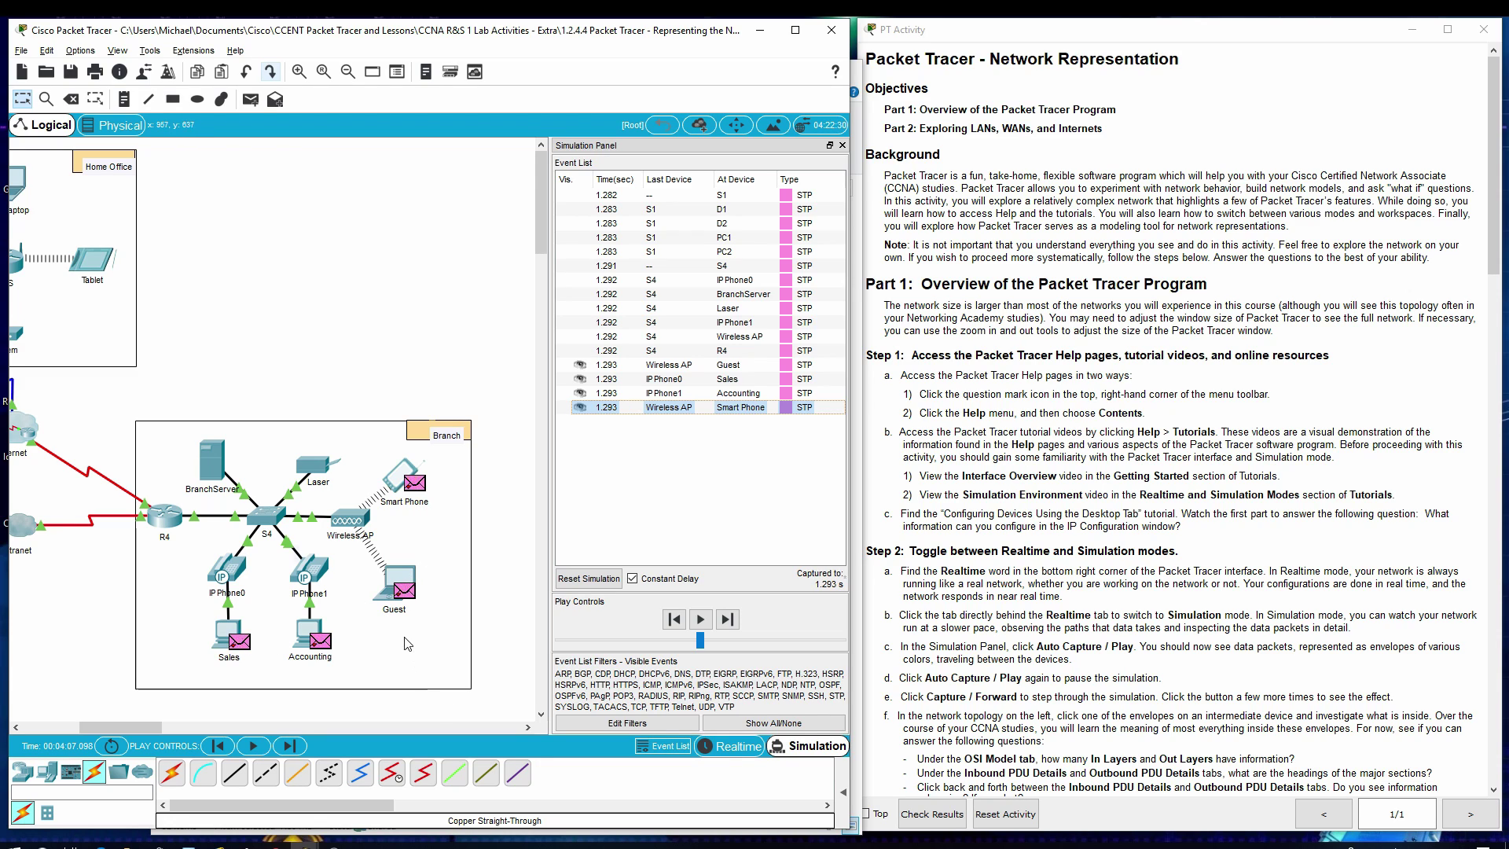
Open the Accounting PC's STP frame details, view its Inbound PDU Details, then close the window.
left_click(320, 643)
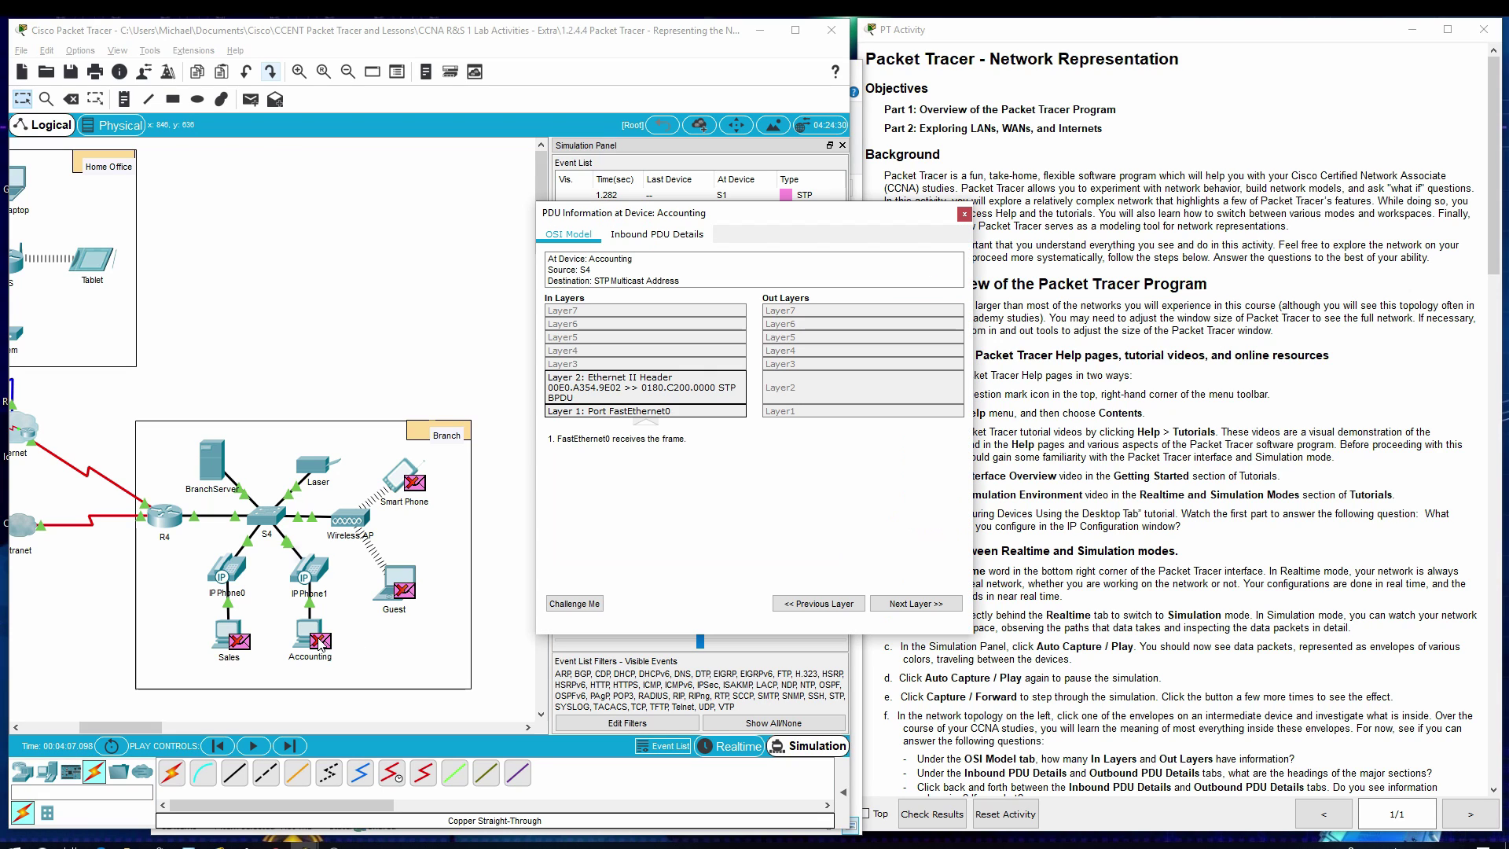
left_click_drag(791, 214, 406, 212)
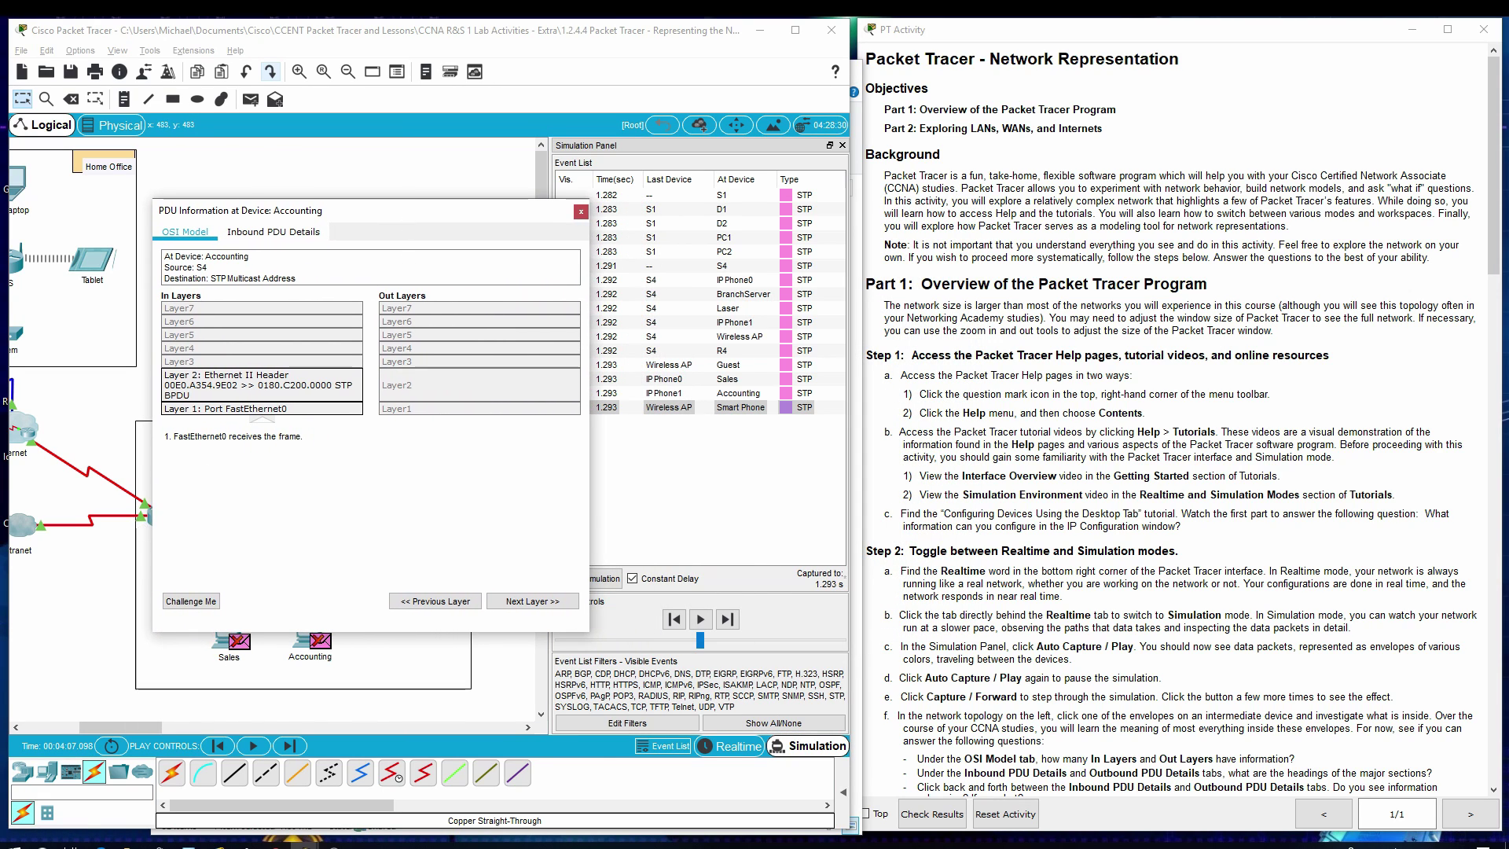
scroll(1442, 589, "down", 3)
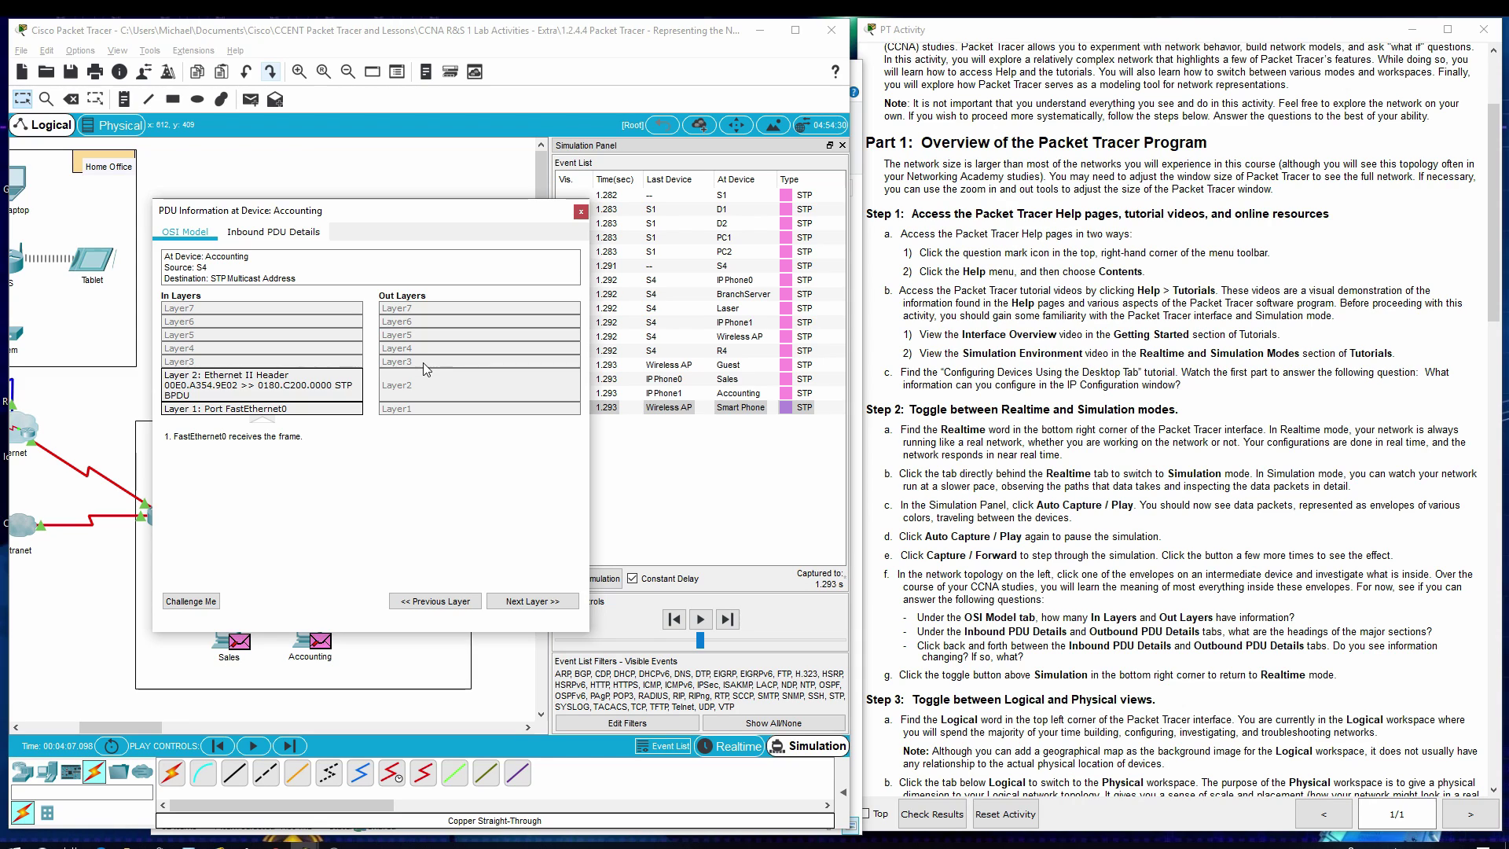
left_click(271, 233)
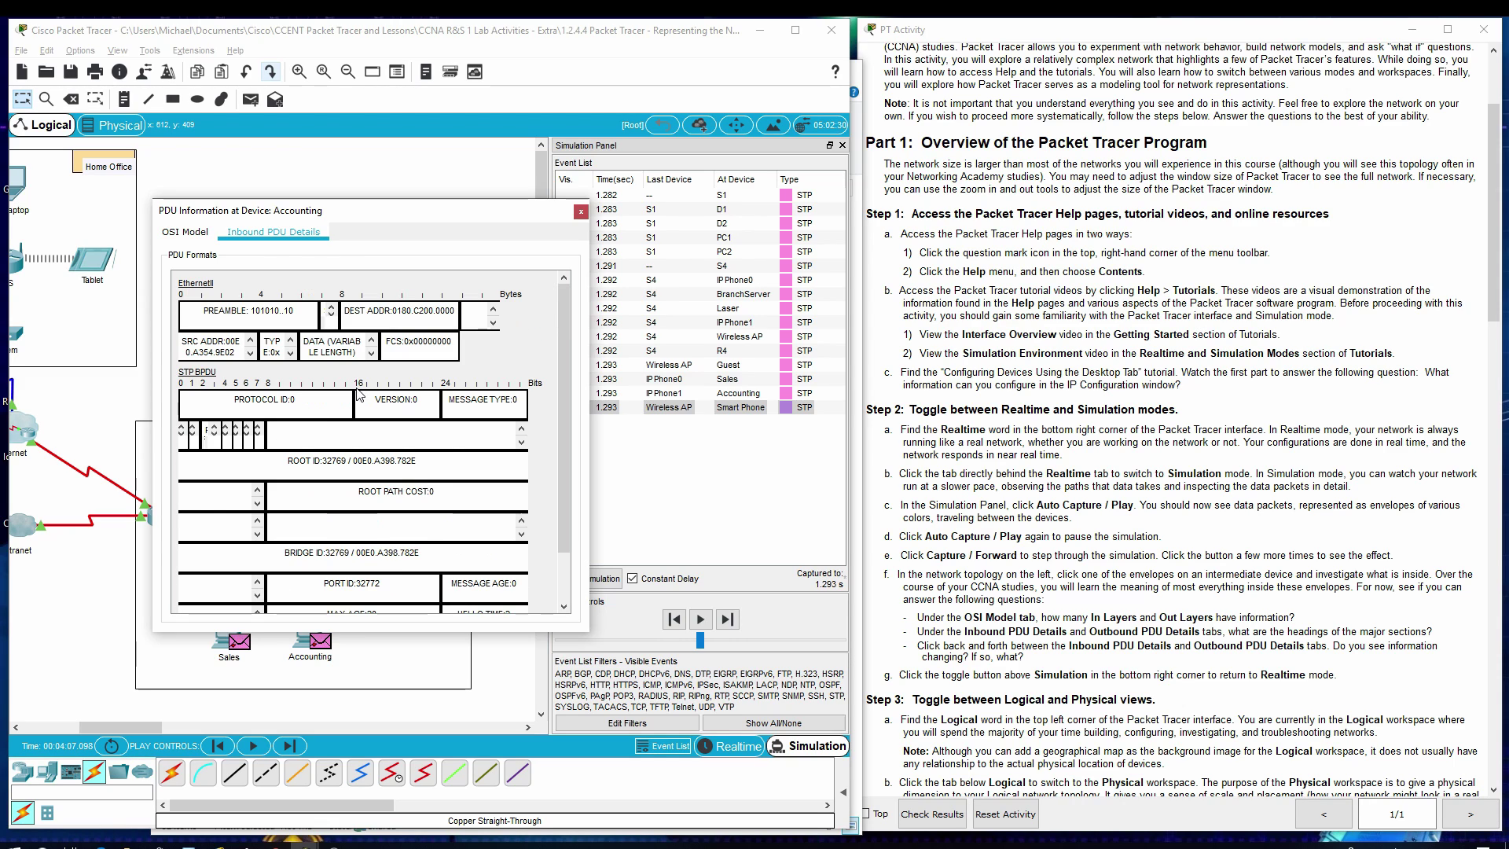
left_click(580, 212)
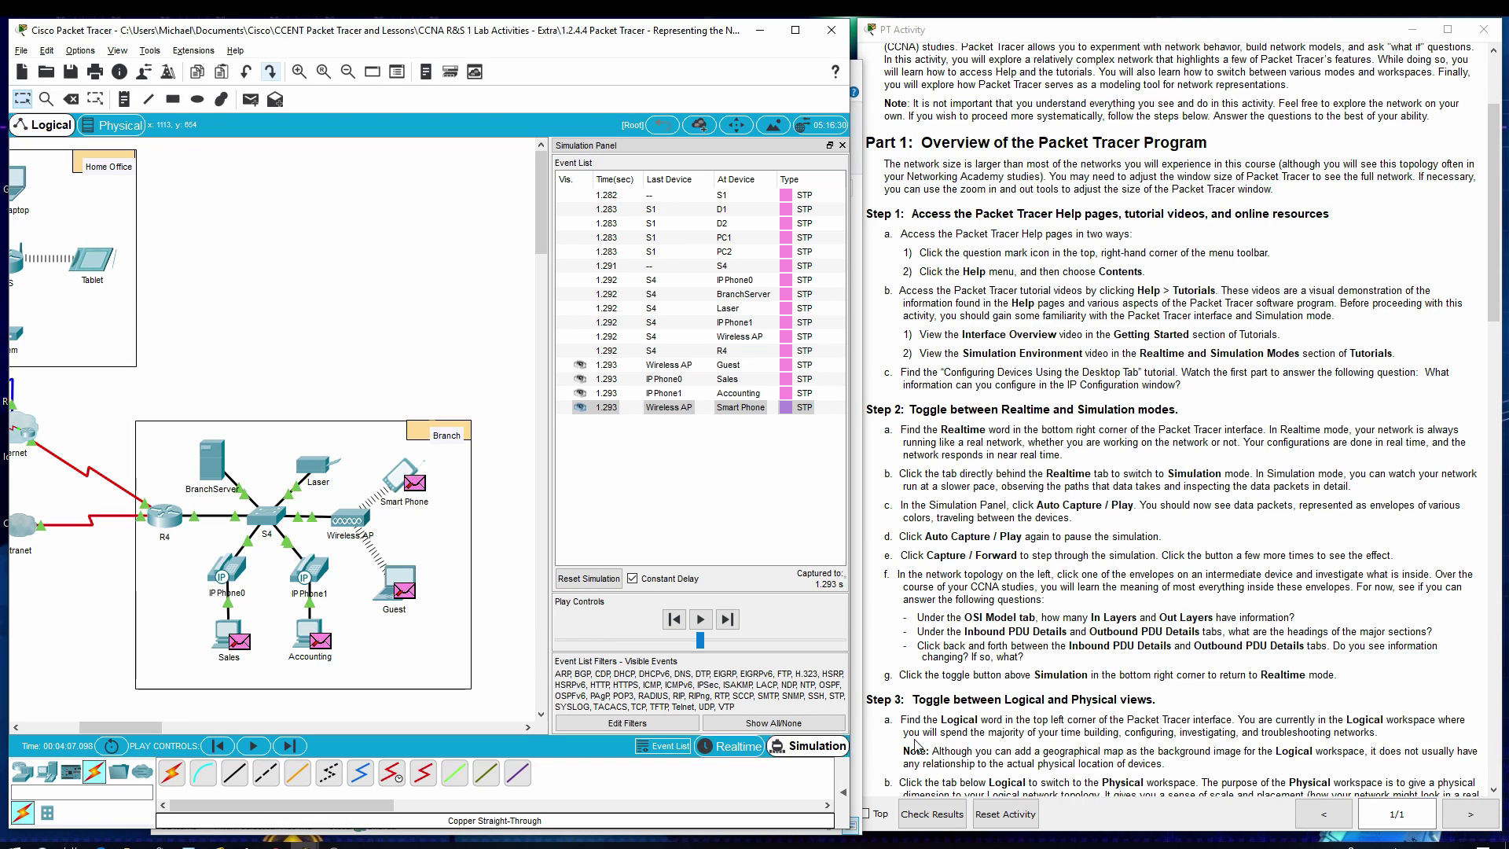
Return to Realtime mode and scroll the logical workspace left.
left_click(731, 749)
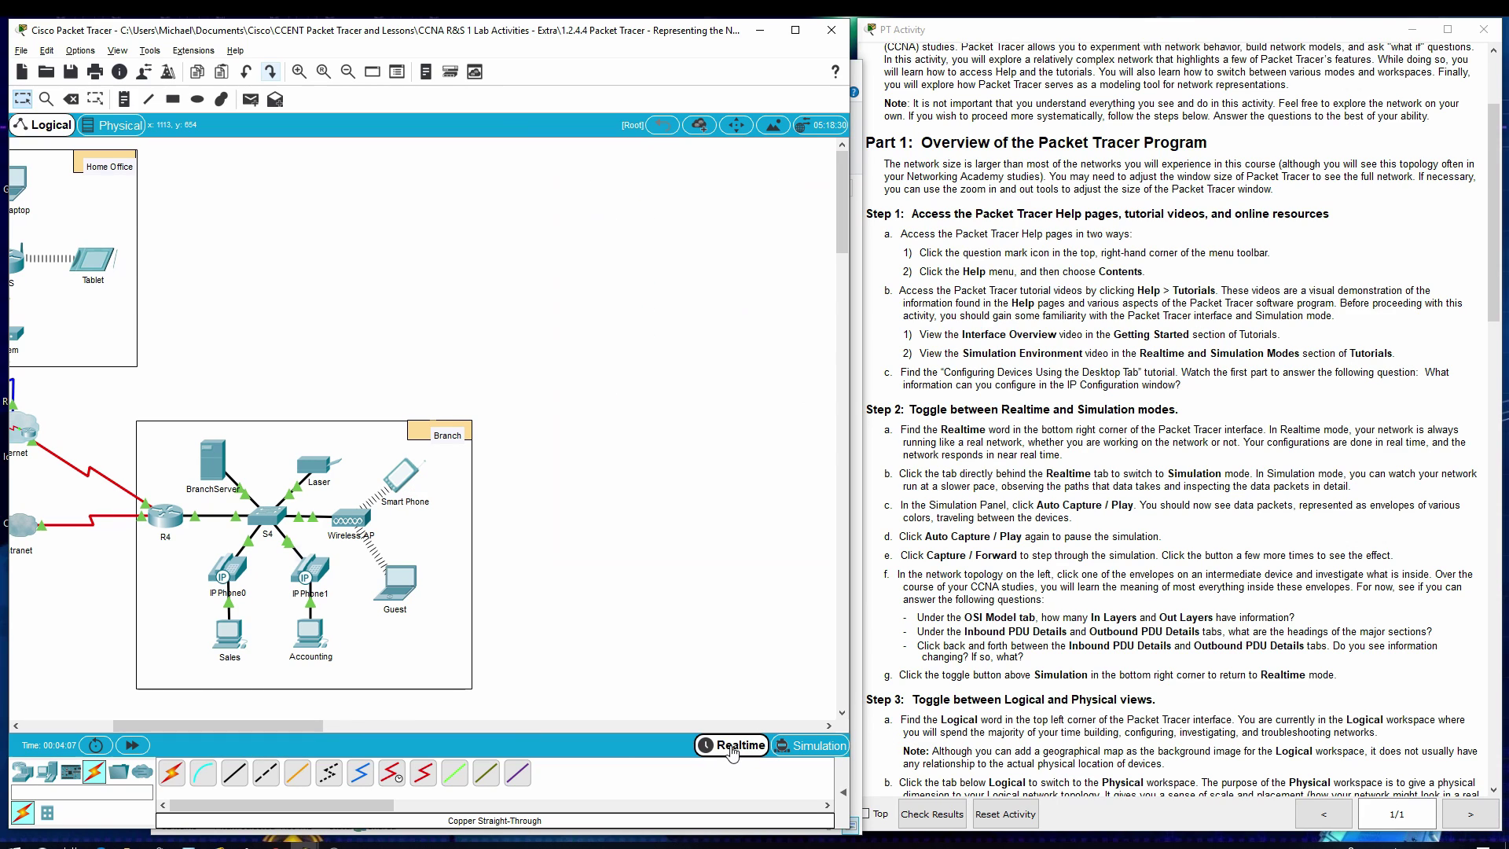
left_click_drag(260, 726, 144, 726)
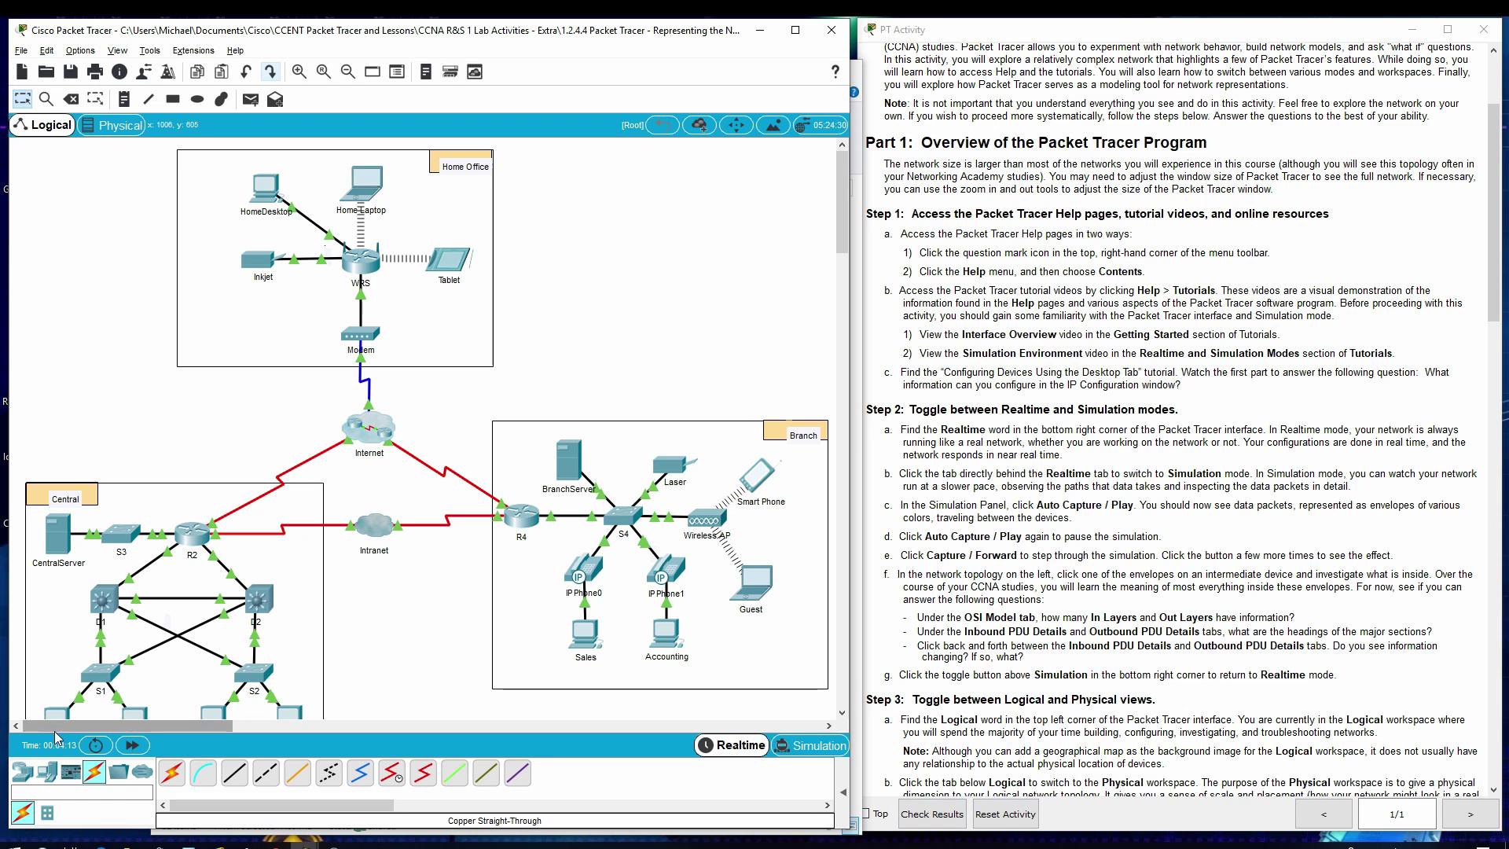
scroll(1171, 416, "down", 5)
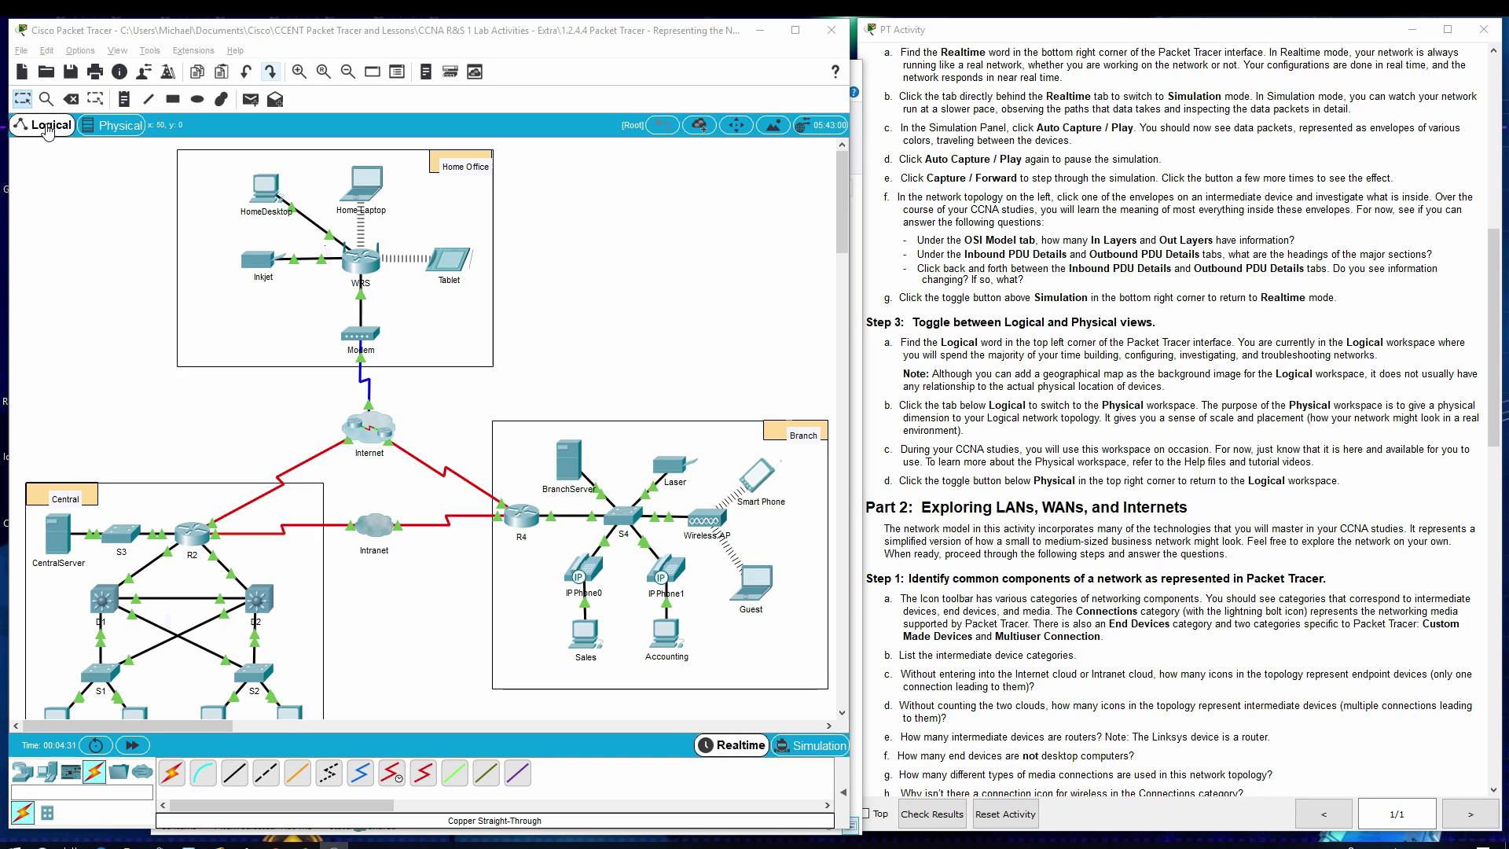
Check the Physical Home City view, then return to the Logical topology.
left_click(116, 128)
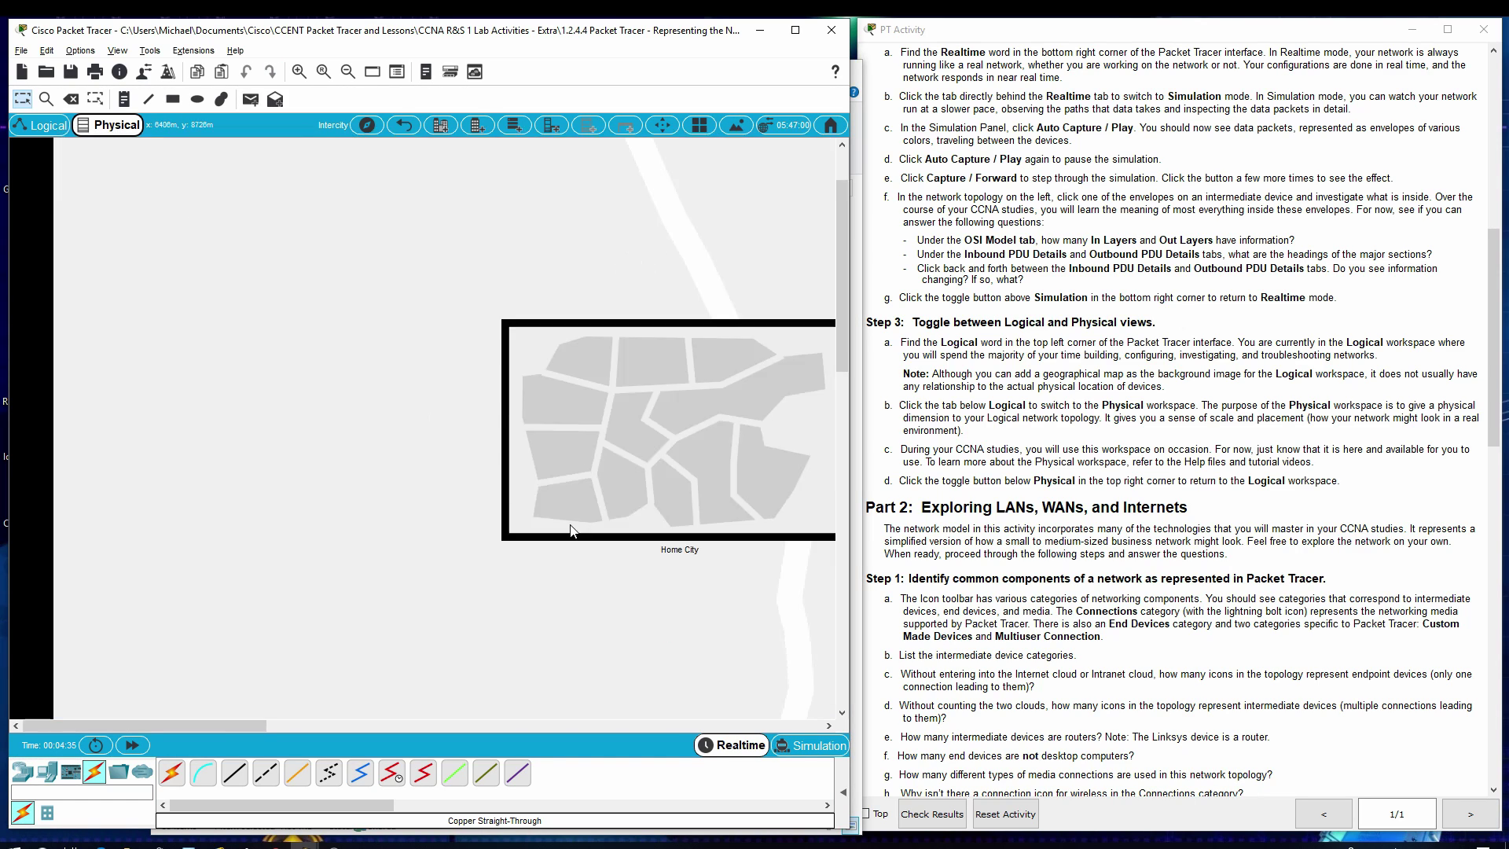
left_click_drag(236, 724, 291, 725)
left_click(41, 126)
mouse_move(212, 534)
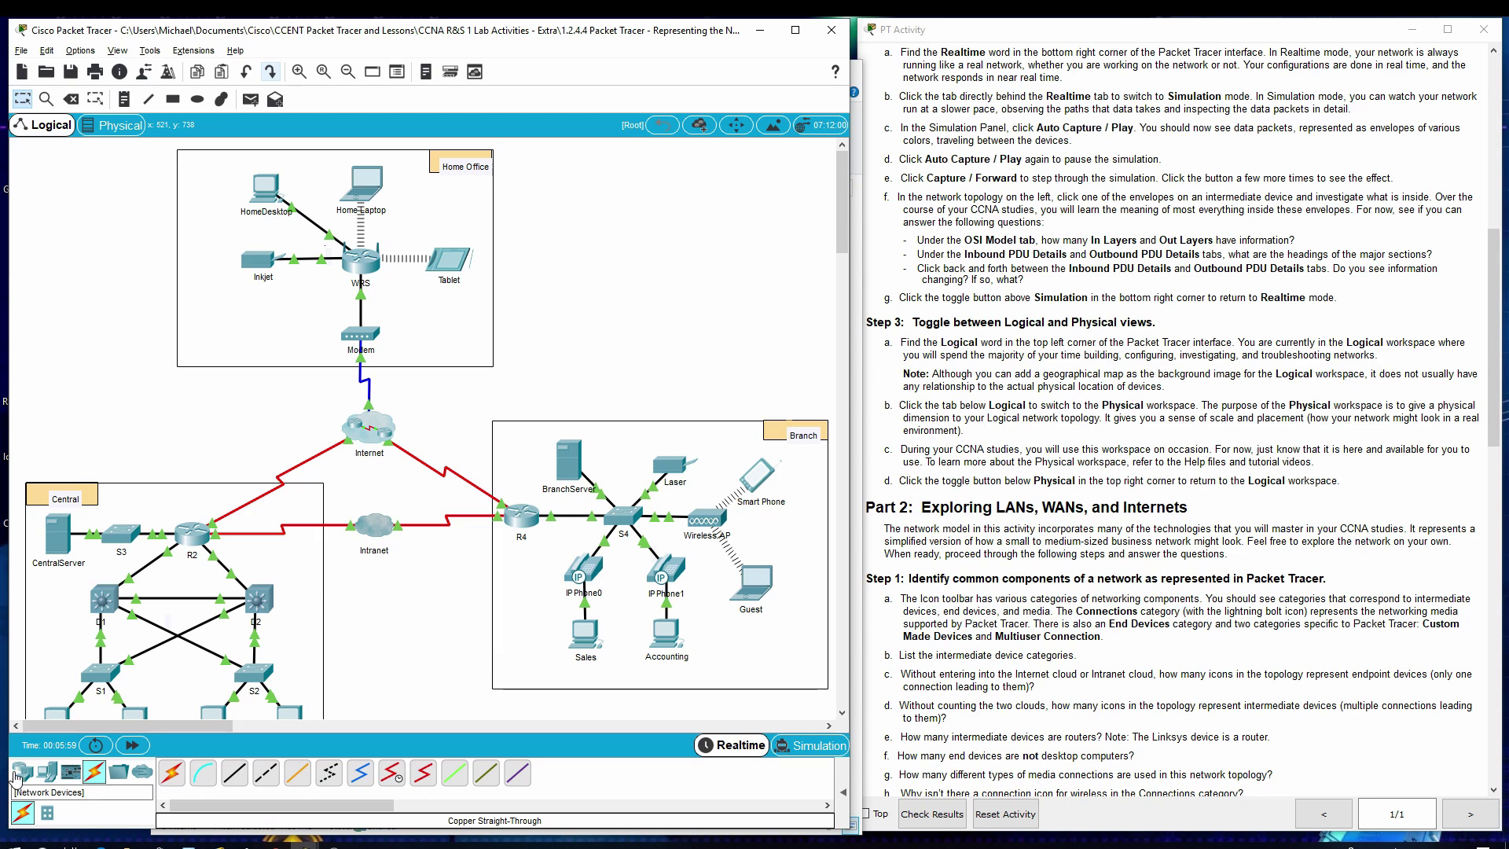
Browse the End Devices, Multiuser Connection and Miscellaneous device categories.
left_click(43, 776)
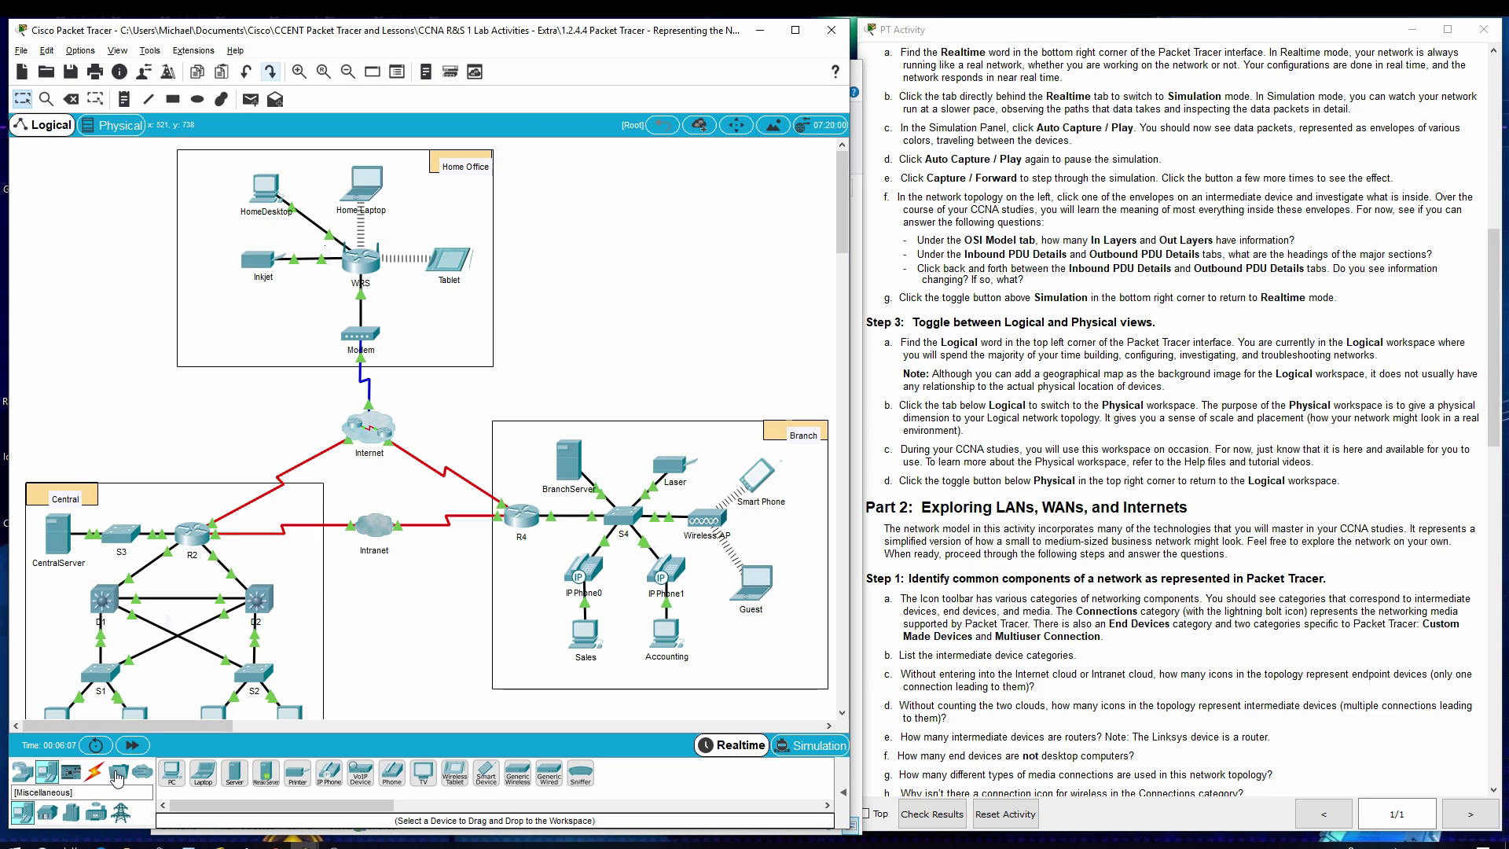
left_click(140, 771)
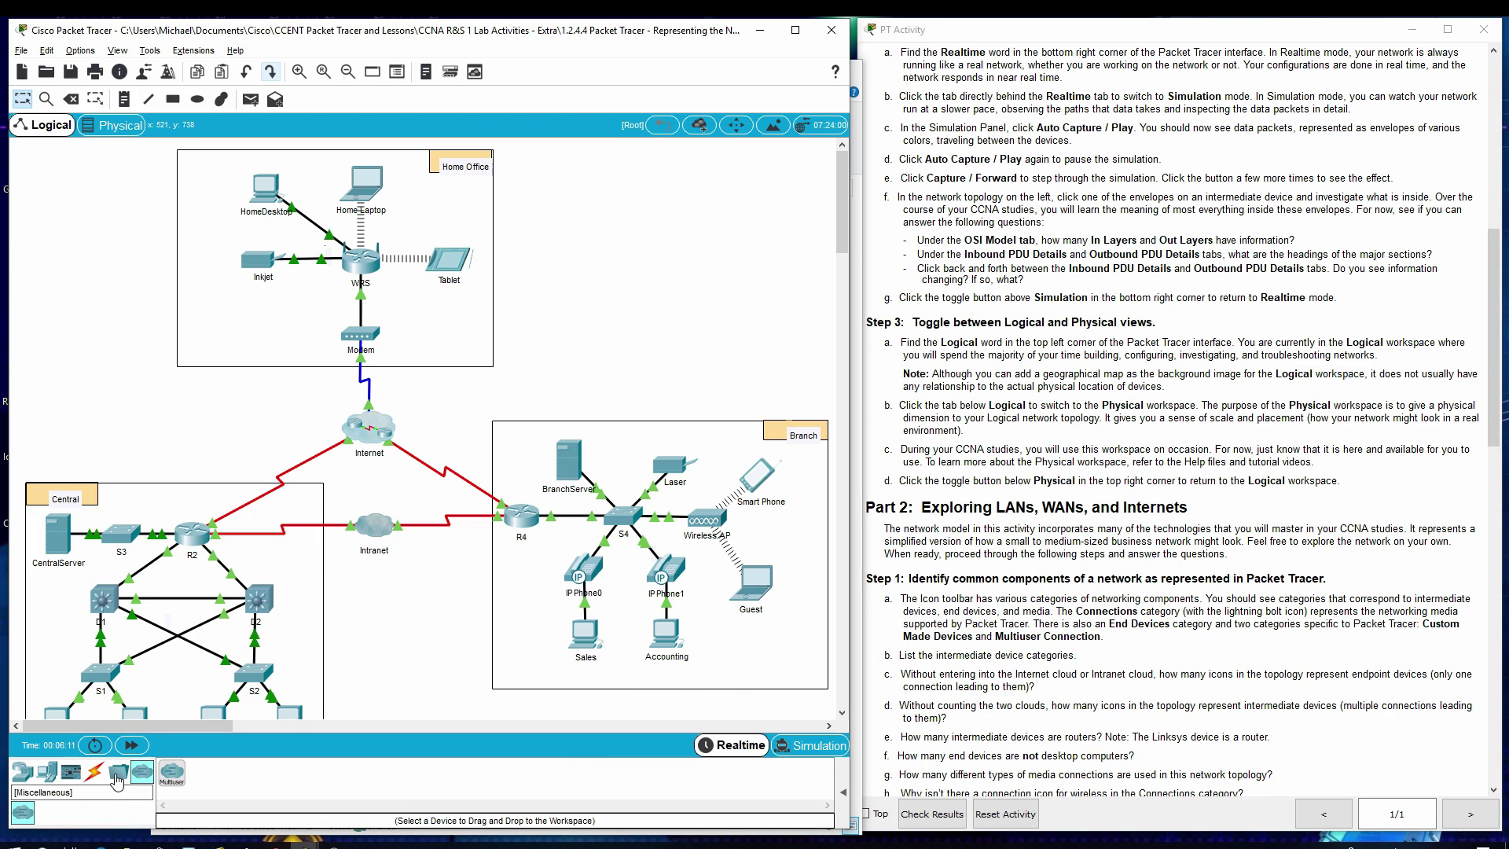
left_click(119, 772)
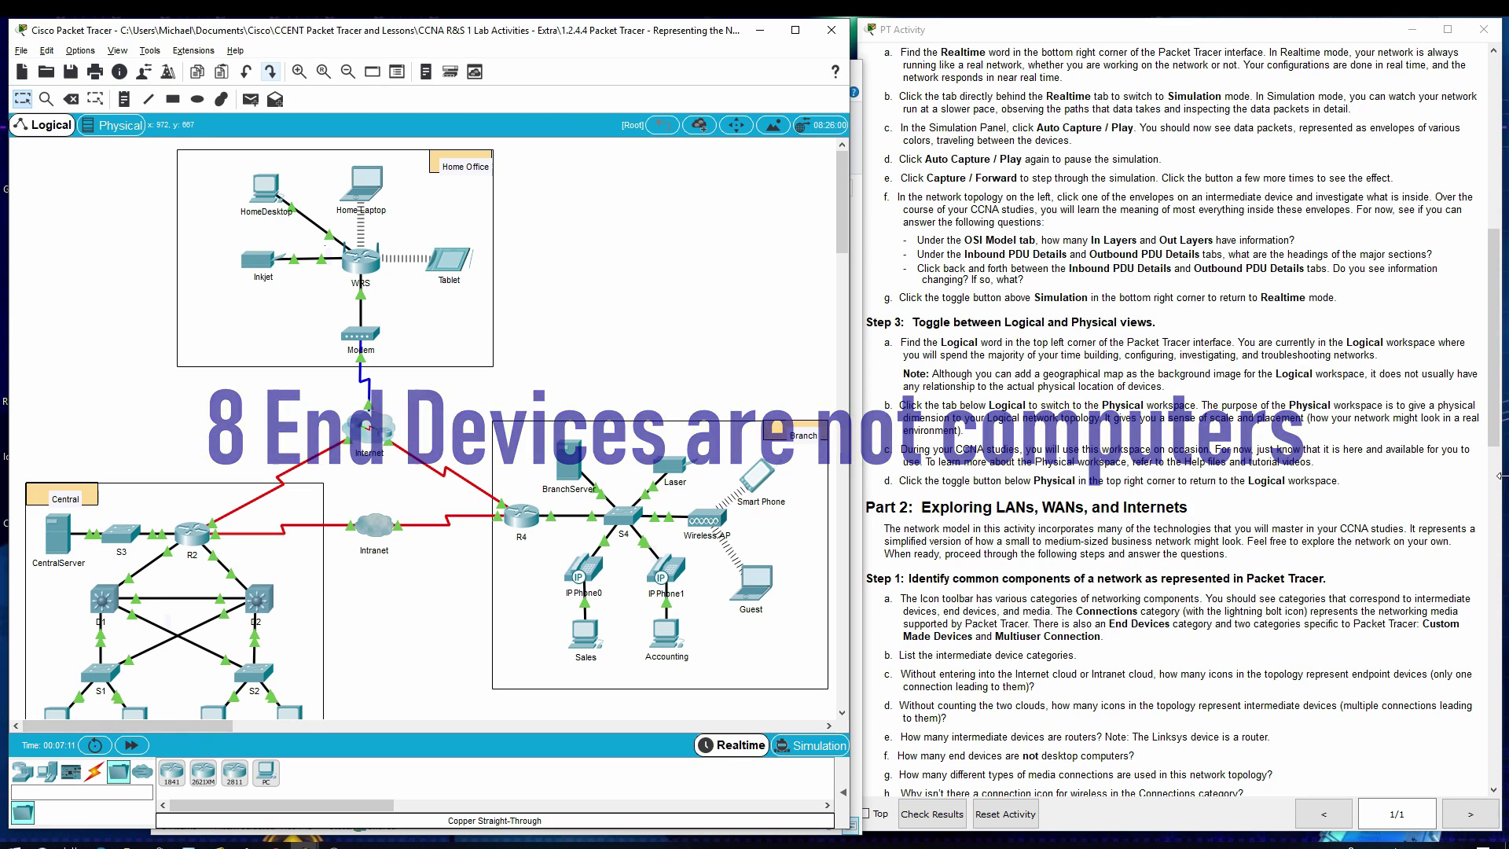
scroll(1347, 445, "down", 3)
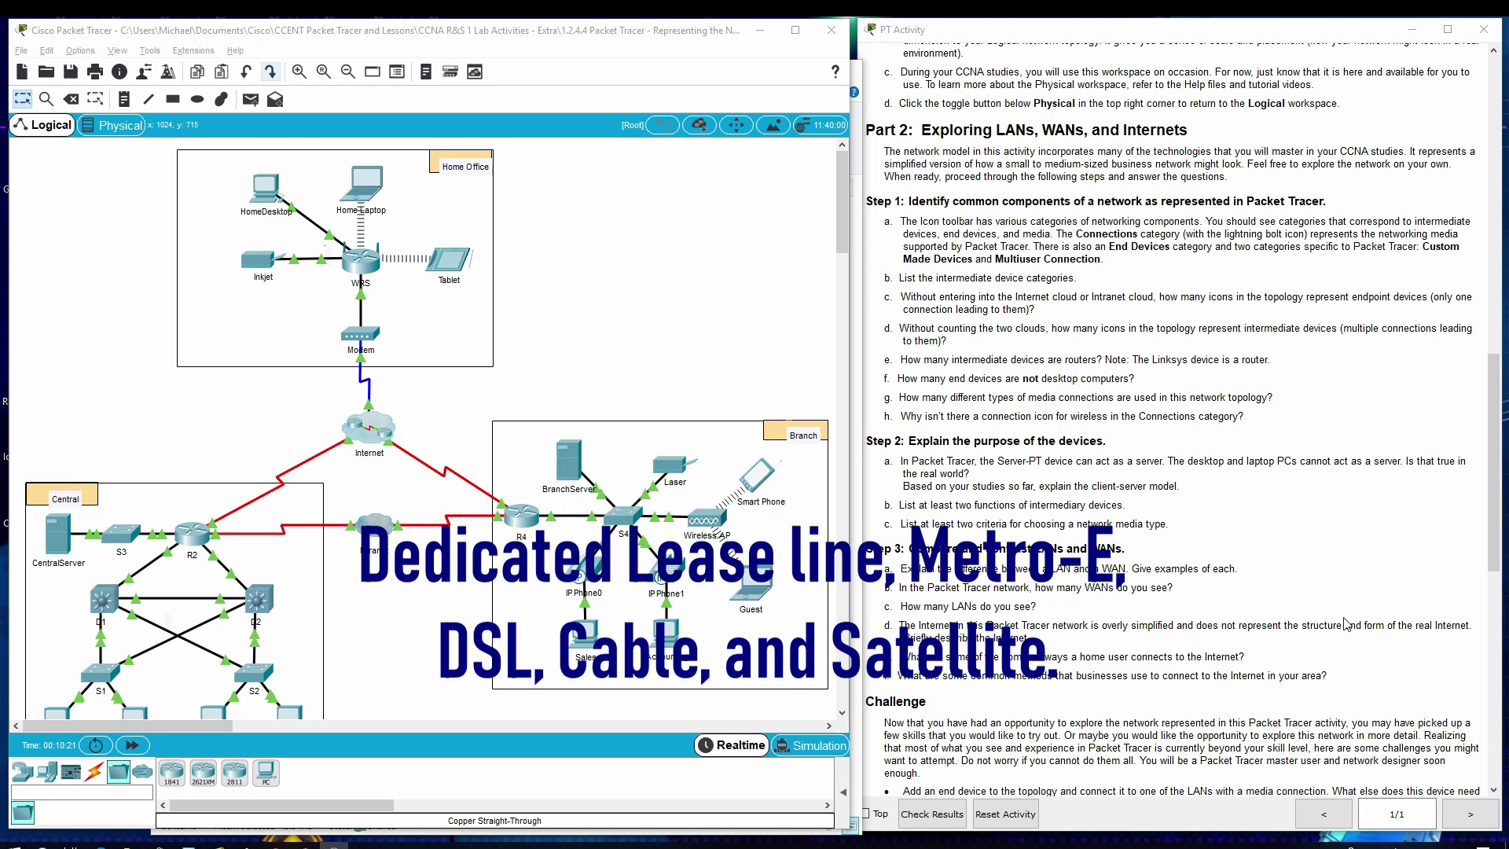
Scroll the instructions down to the Challenge tasks and Suggested Scoring Rubric.
scroll(1393, 537, "down", 5)
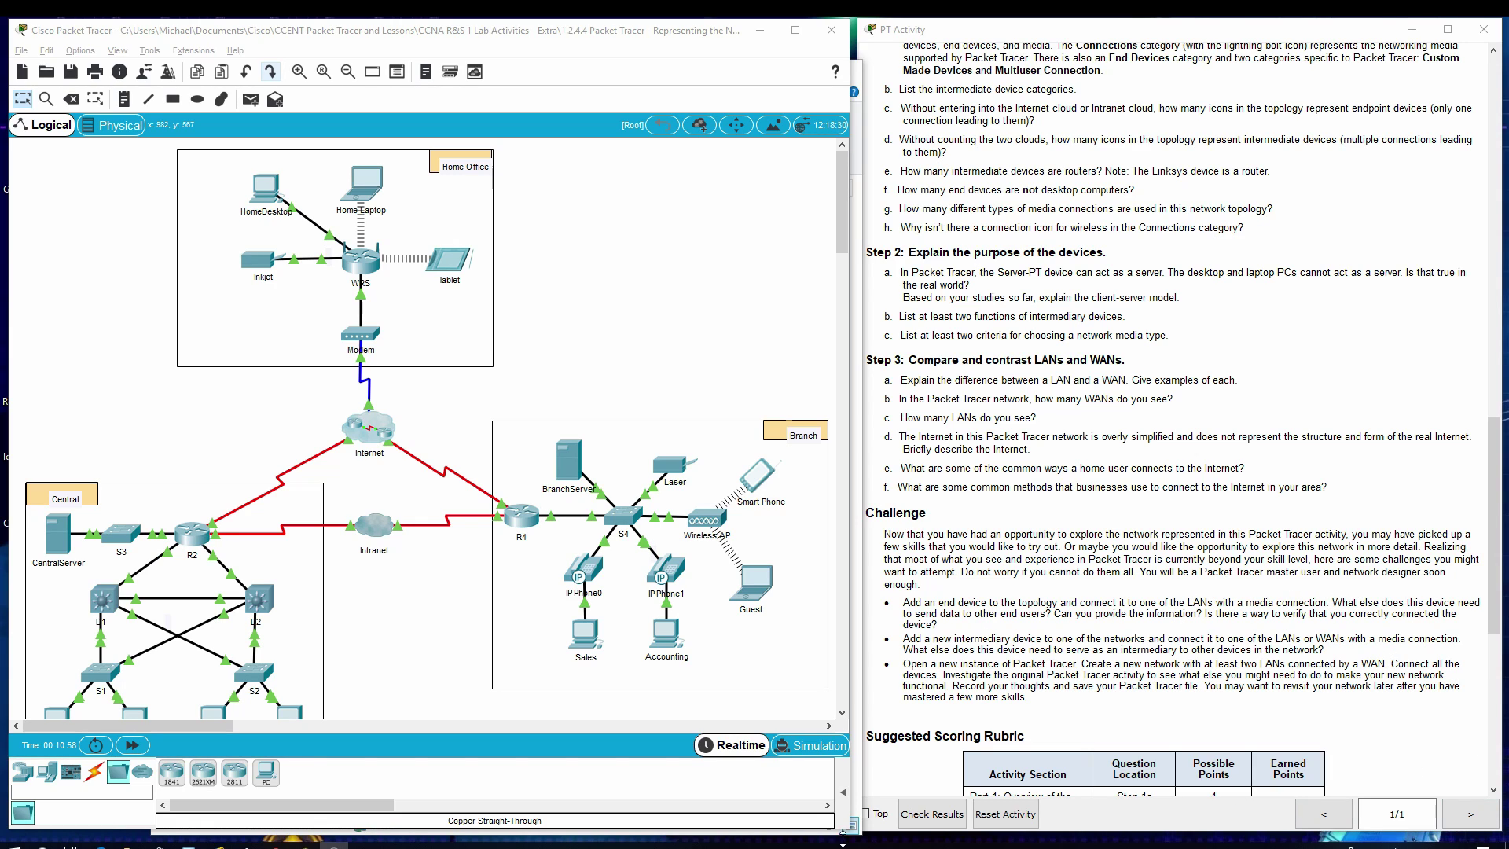
Add a generic PC, PC0, inside the Home Office area.
left_click(50, 776)
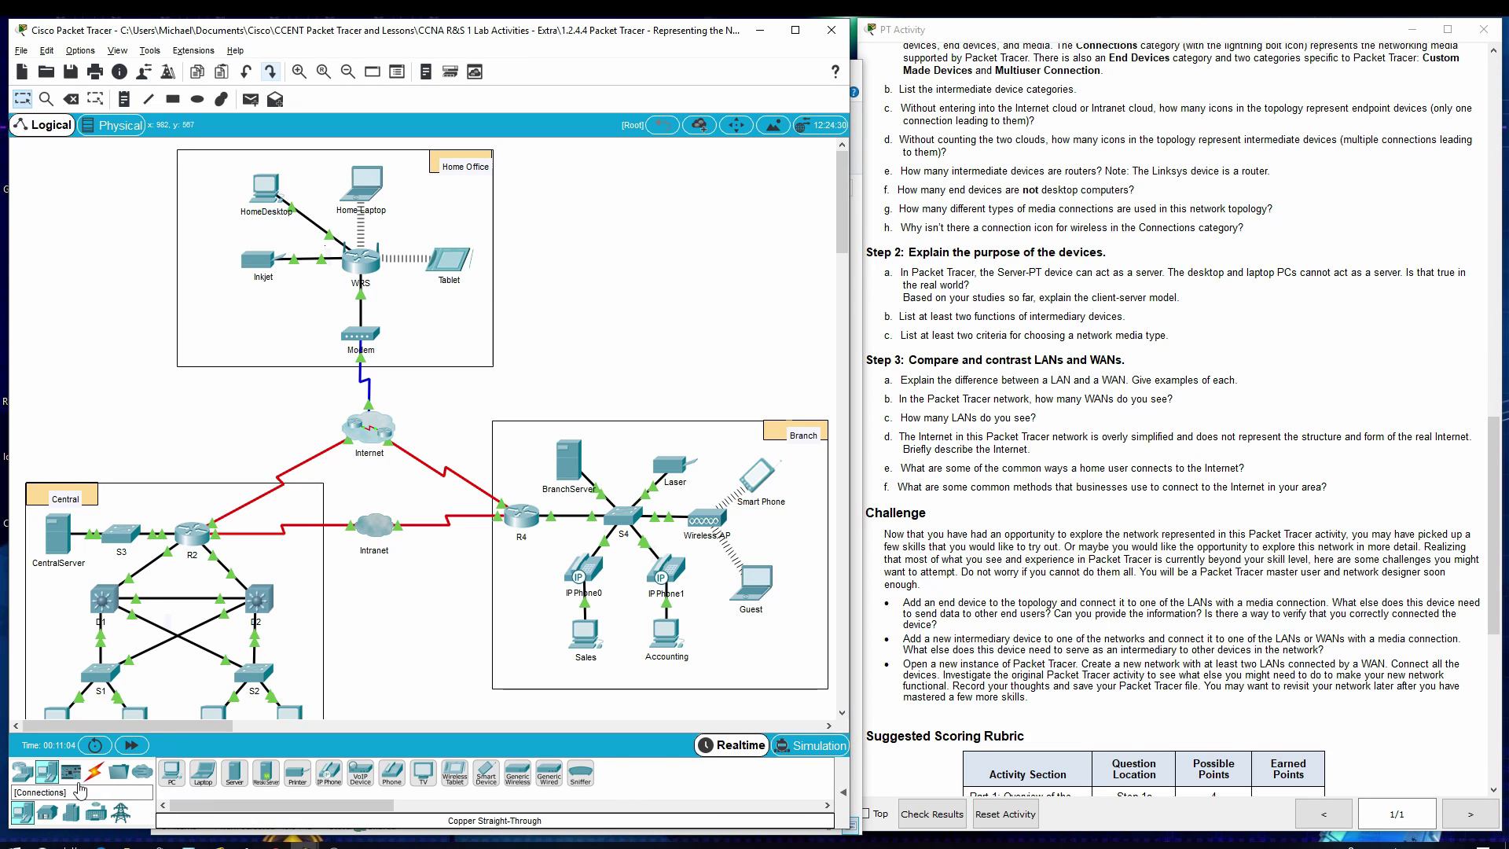
left_click(172, 773)
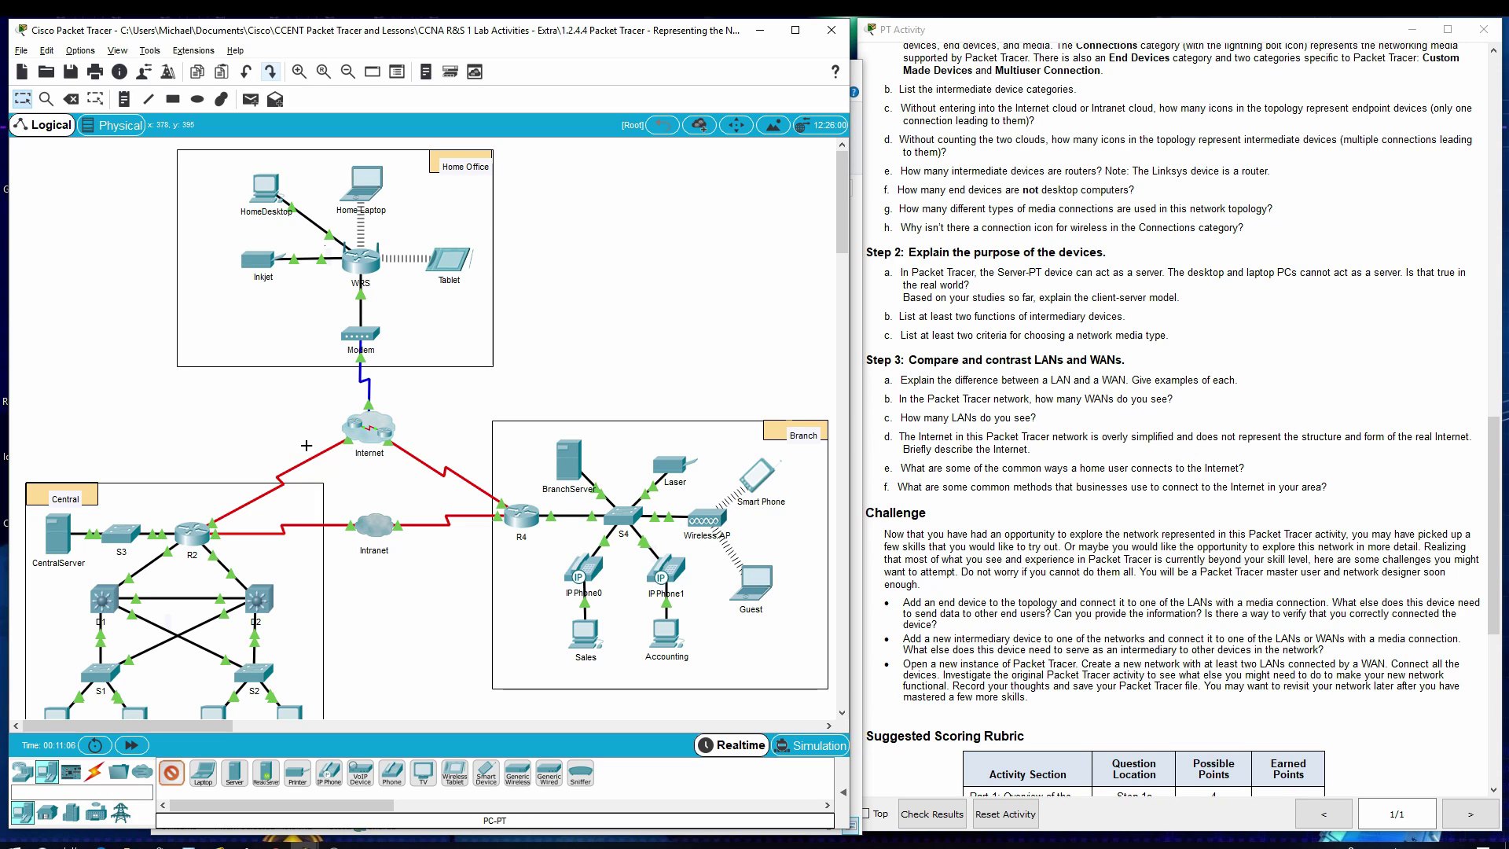
left_click(234, 339)
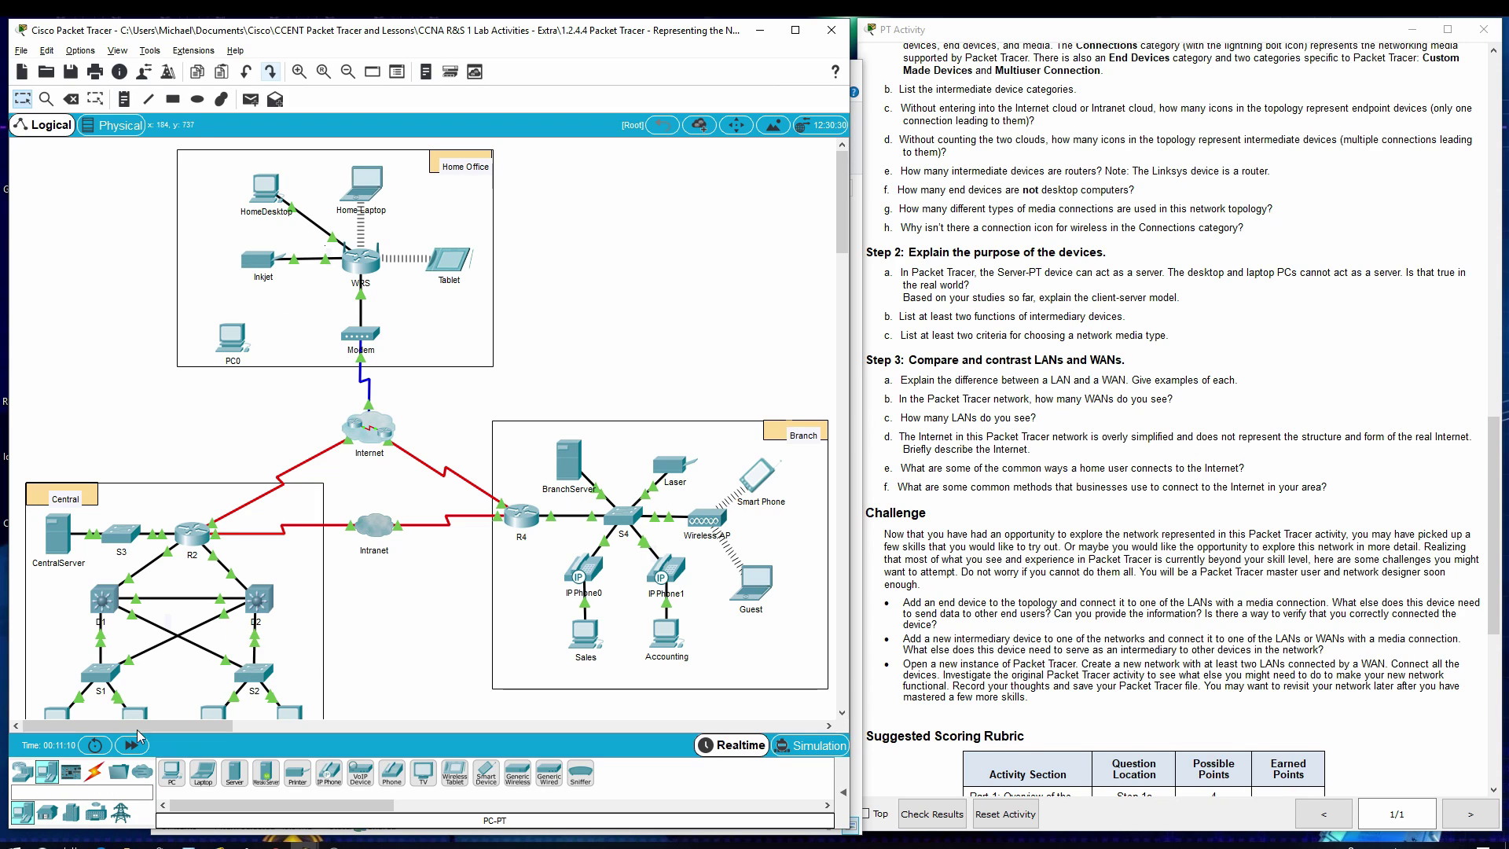
Cable WRS Ethernet 3 to PC0 FastEthernet0 with a copper straight-through cable.
left_click(94, 771)
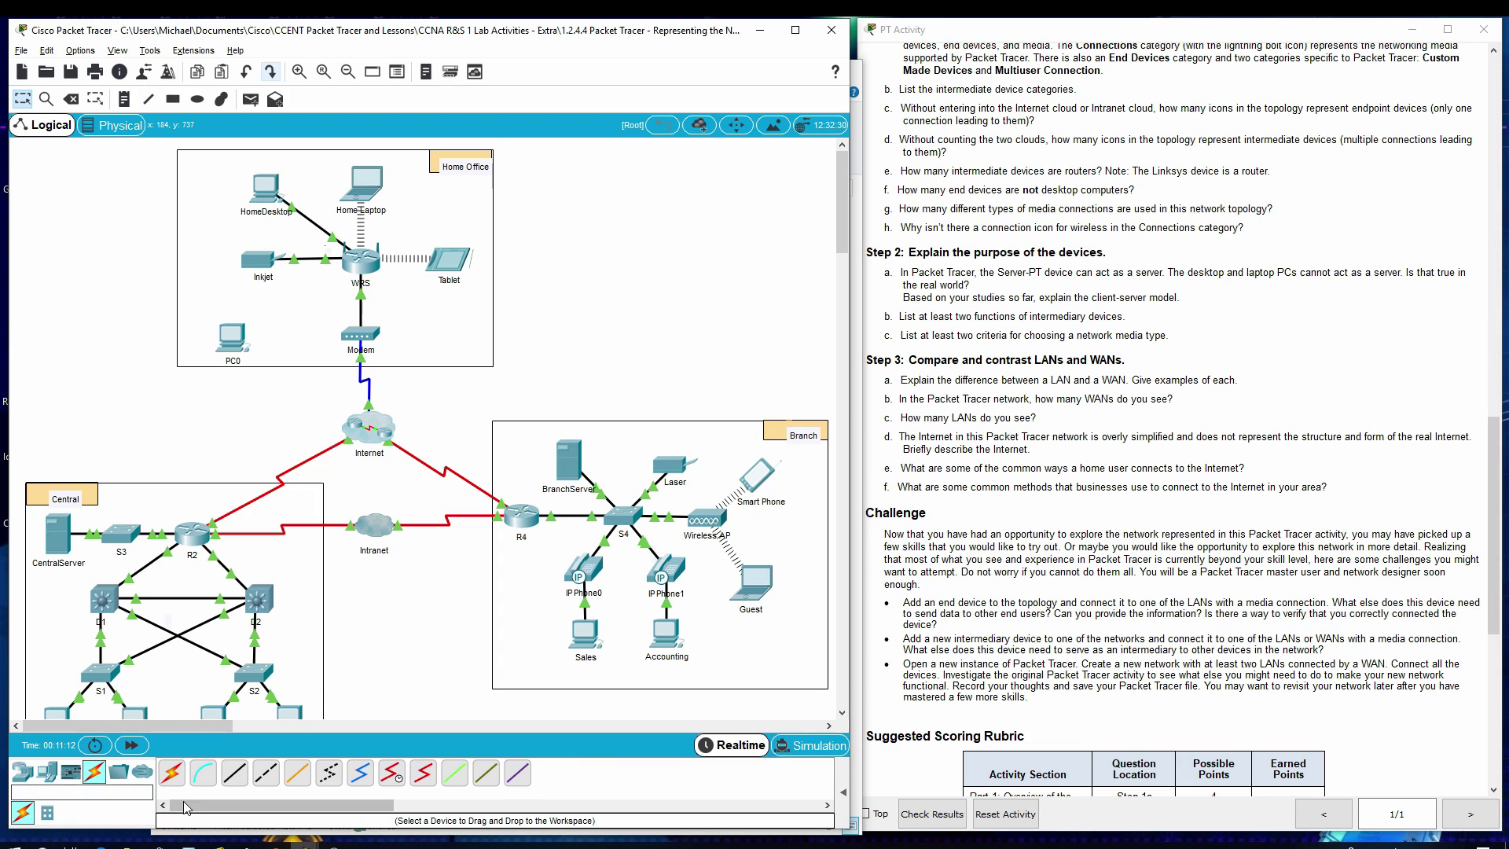
left_click(235, 776)
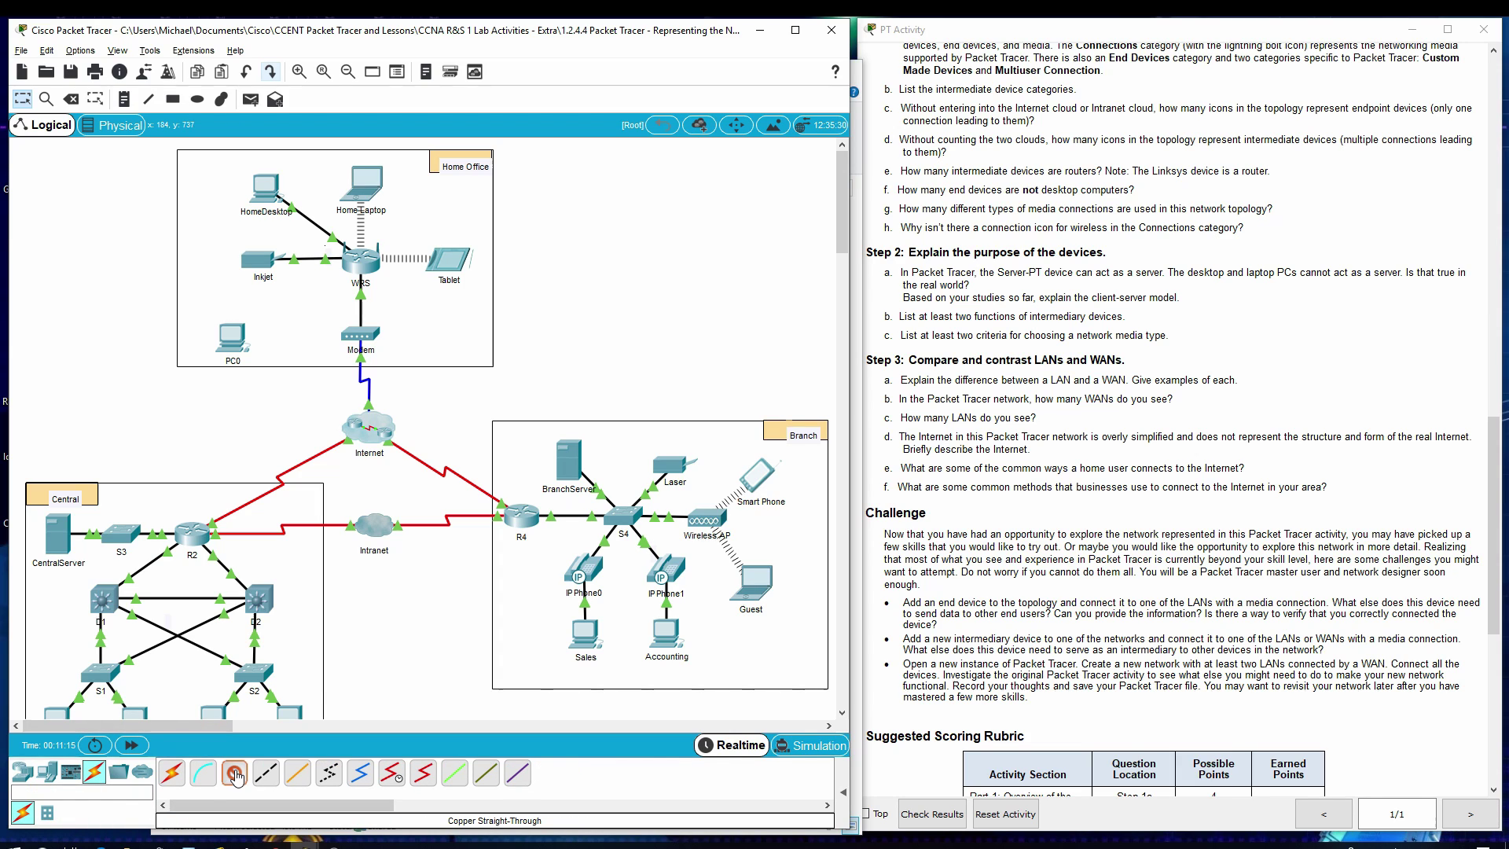
left_click(355, 267)
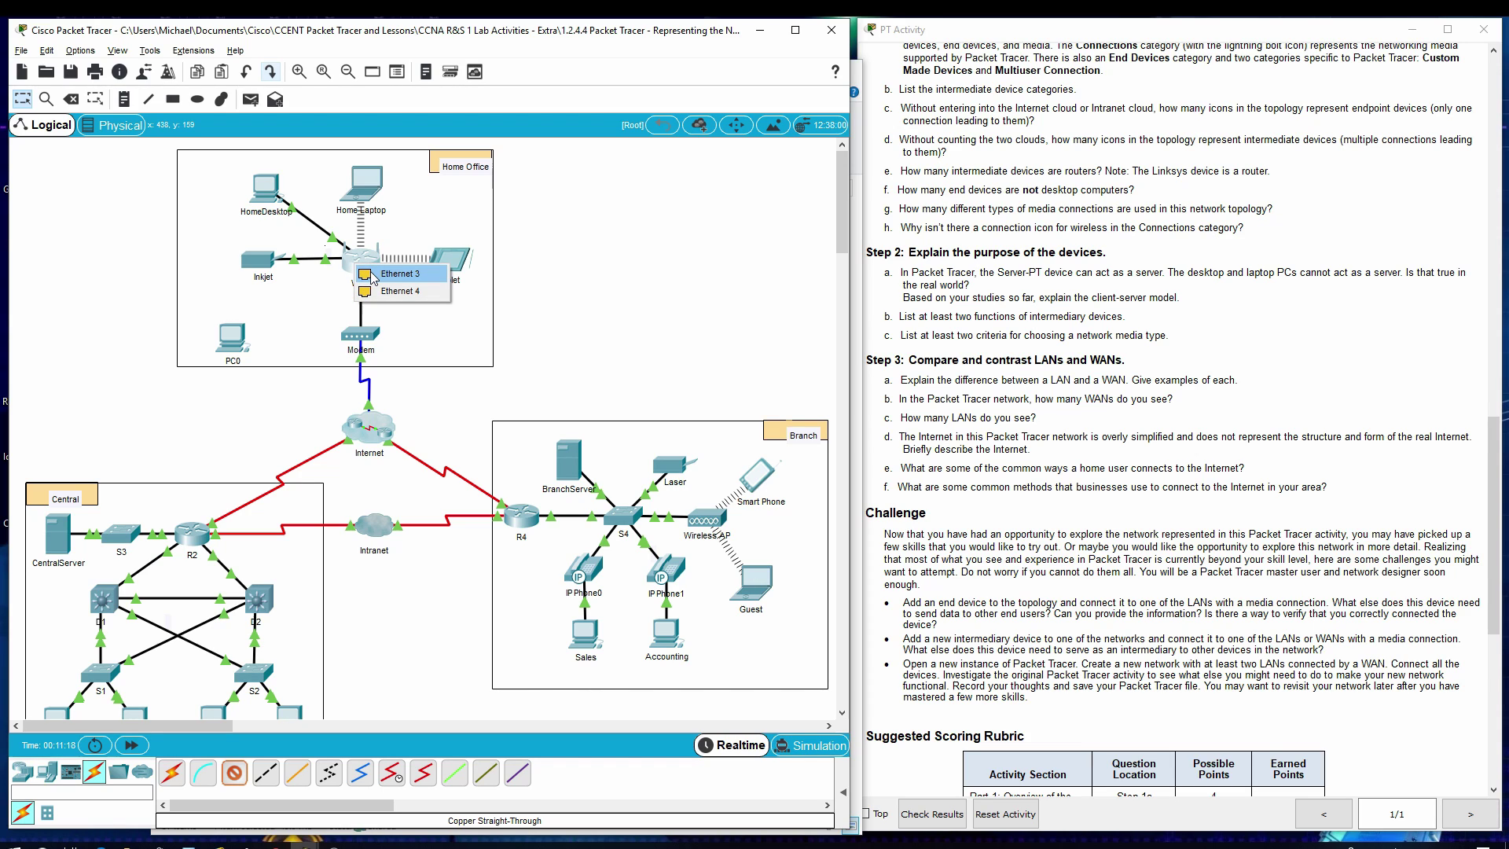
left_click(389, 277)
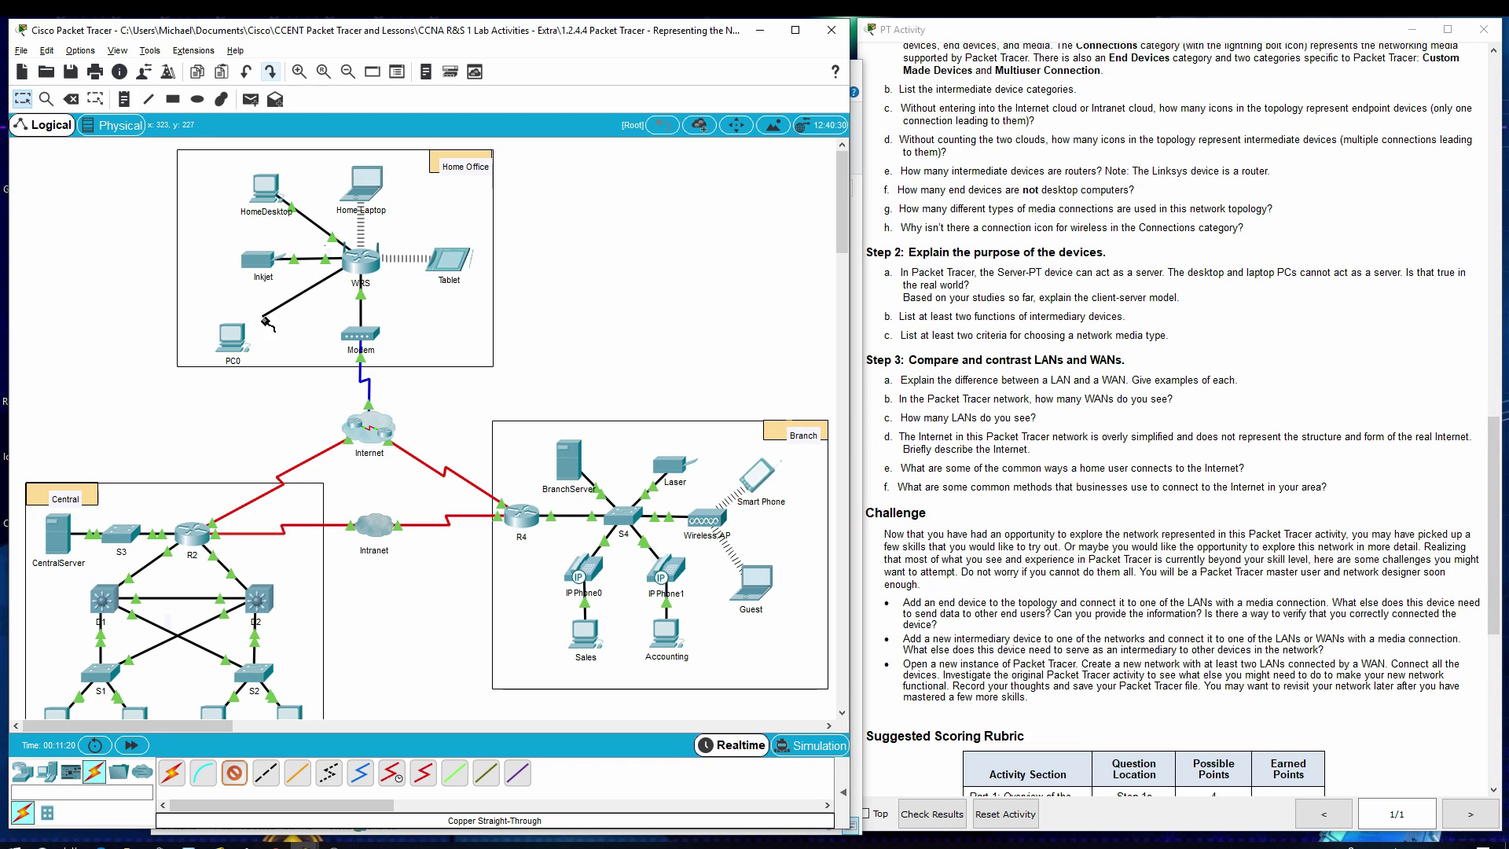
left_click(238, 339)
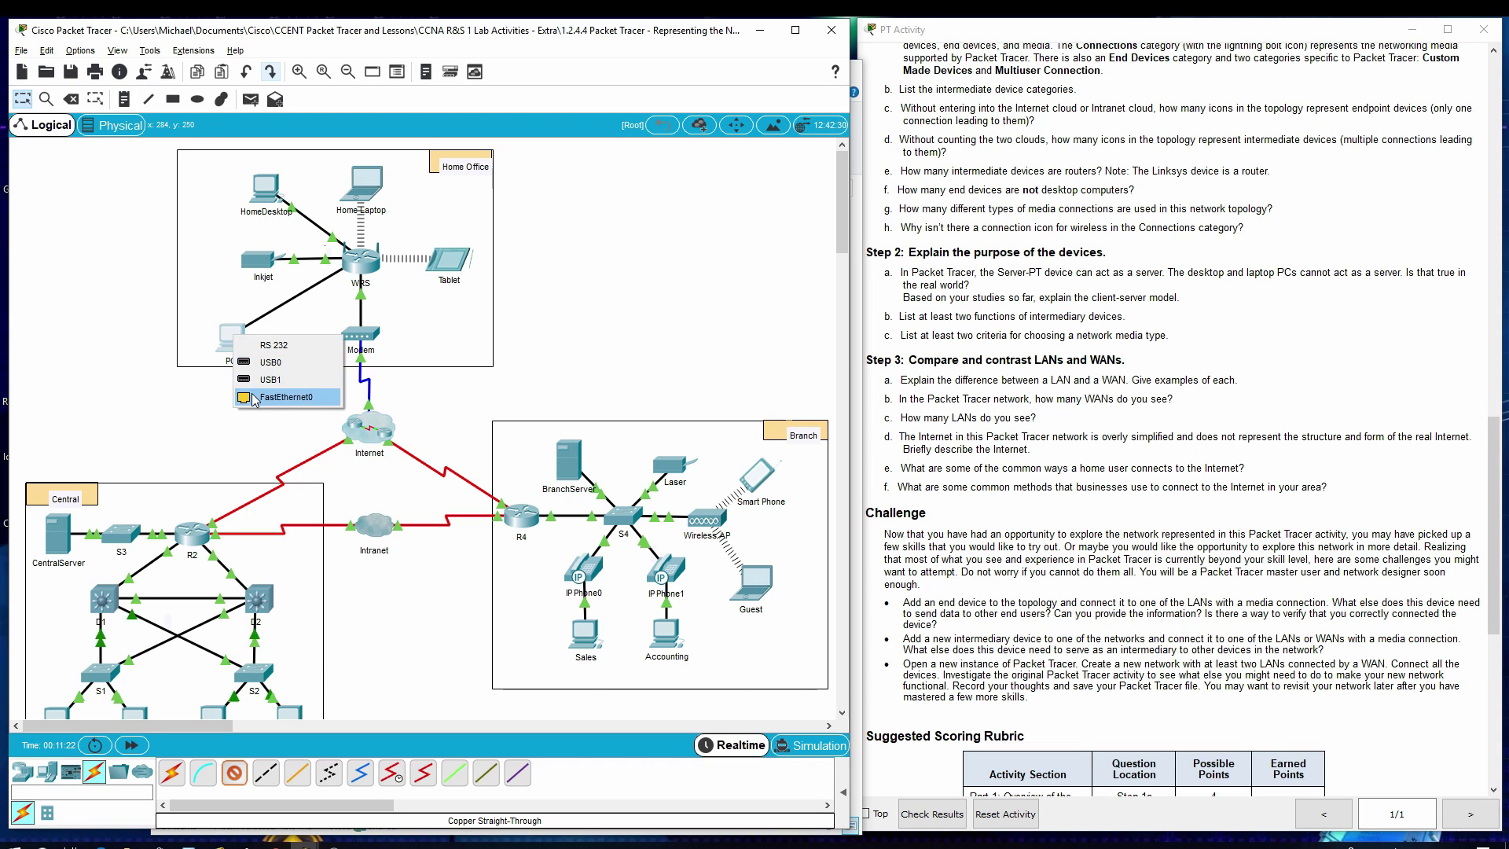
left_click(284, 397)
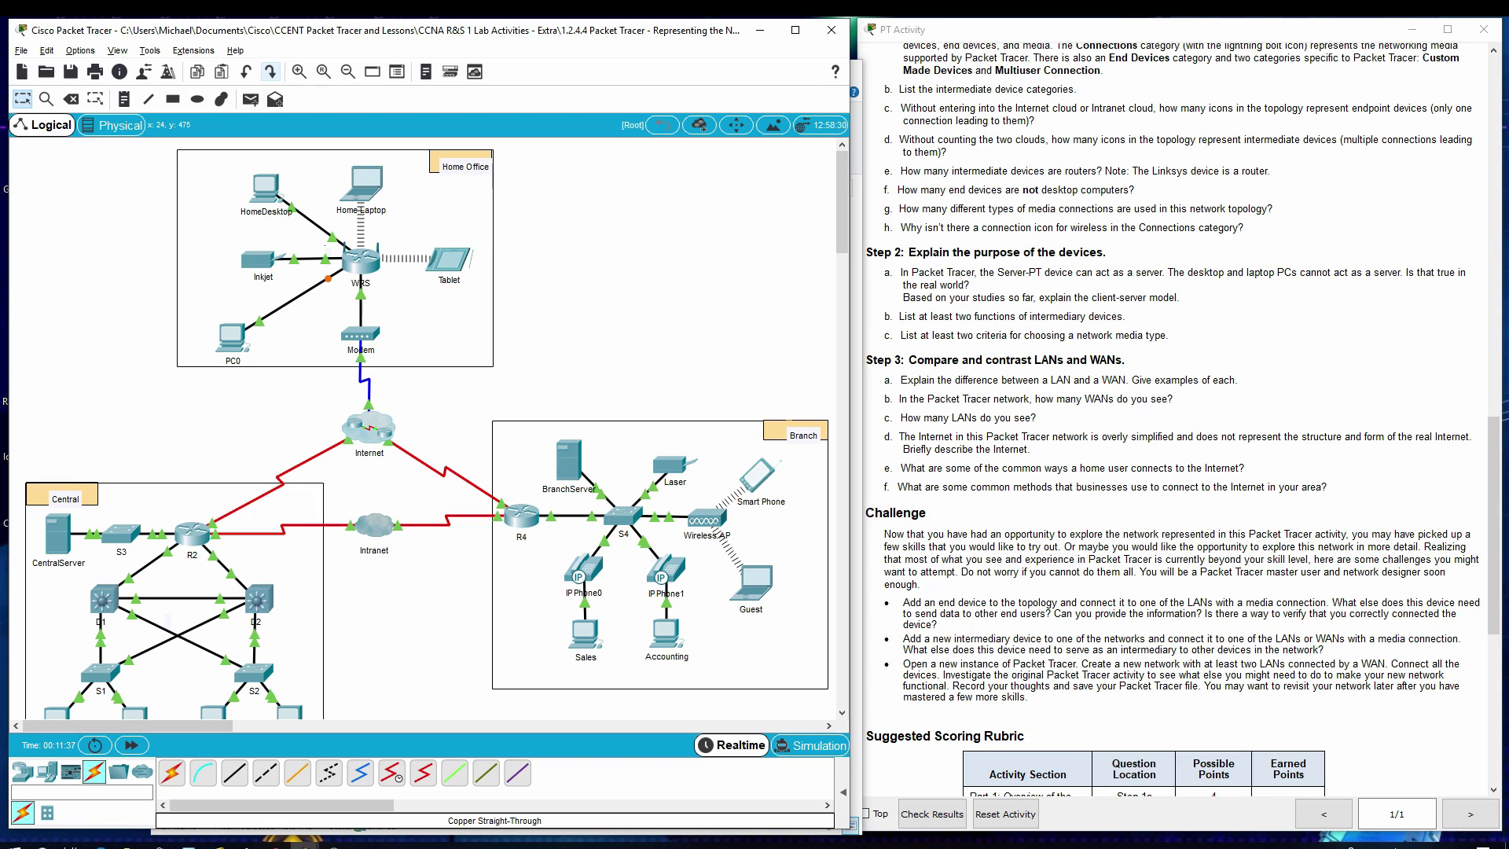
Check PC0's IP Configuration, which shows empty 0.0.0.0 gateway and DNS settings.
left_click(238, 344)
left_click(558, 173)
left_click(502, 223)
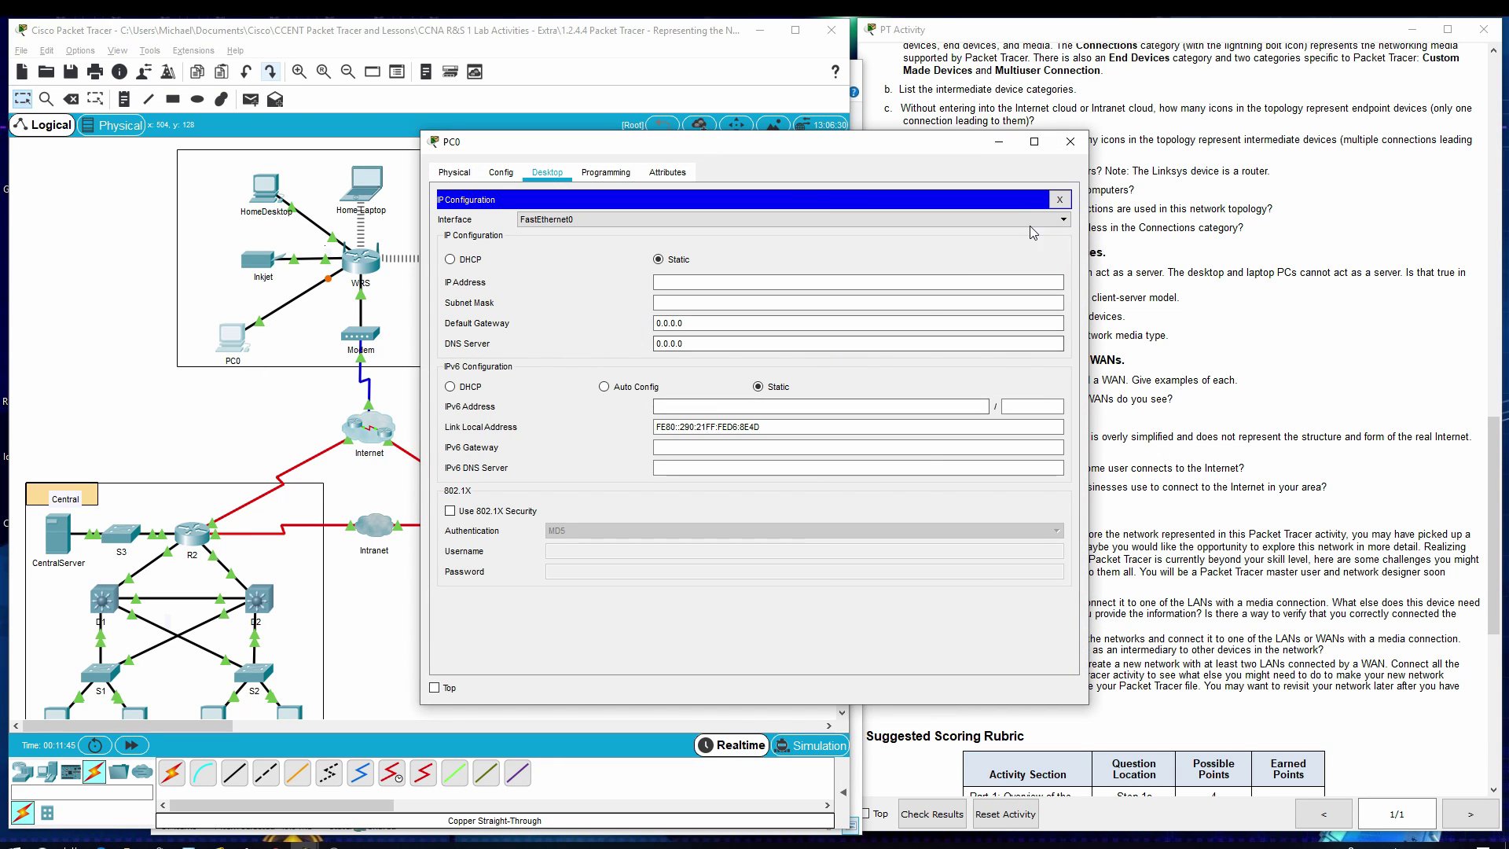
left_click(1071, 142)
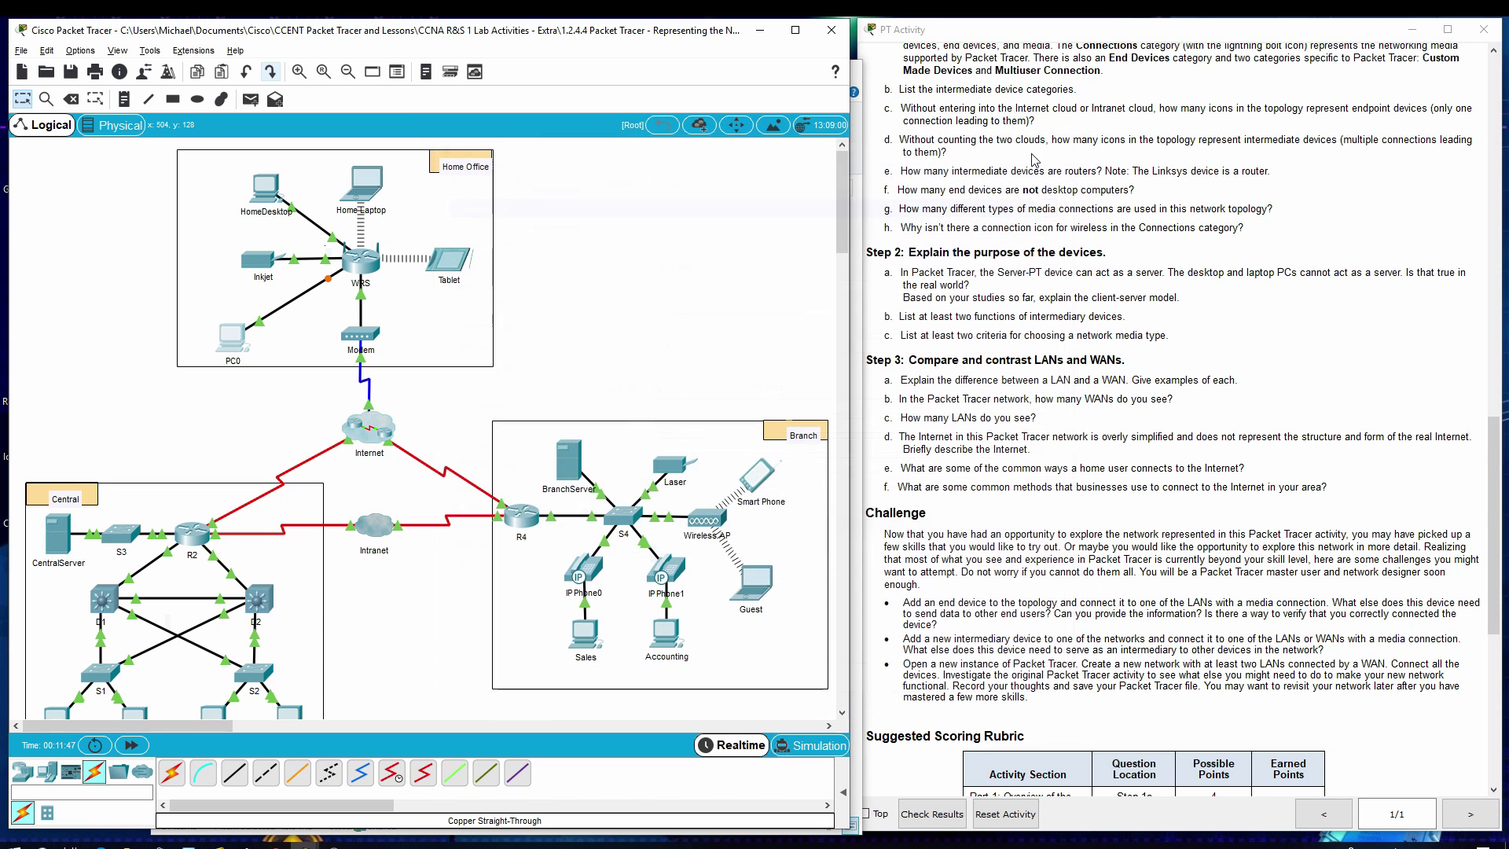
Copy the DNS server address 64.100.8.8 from HomeDesktop's IP Configuration.
left_click(268, 193)
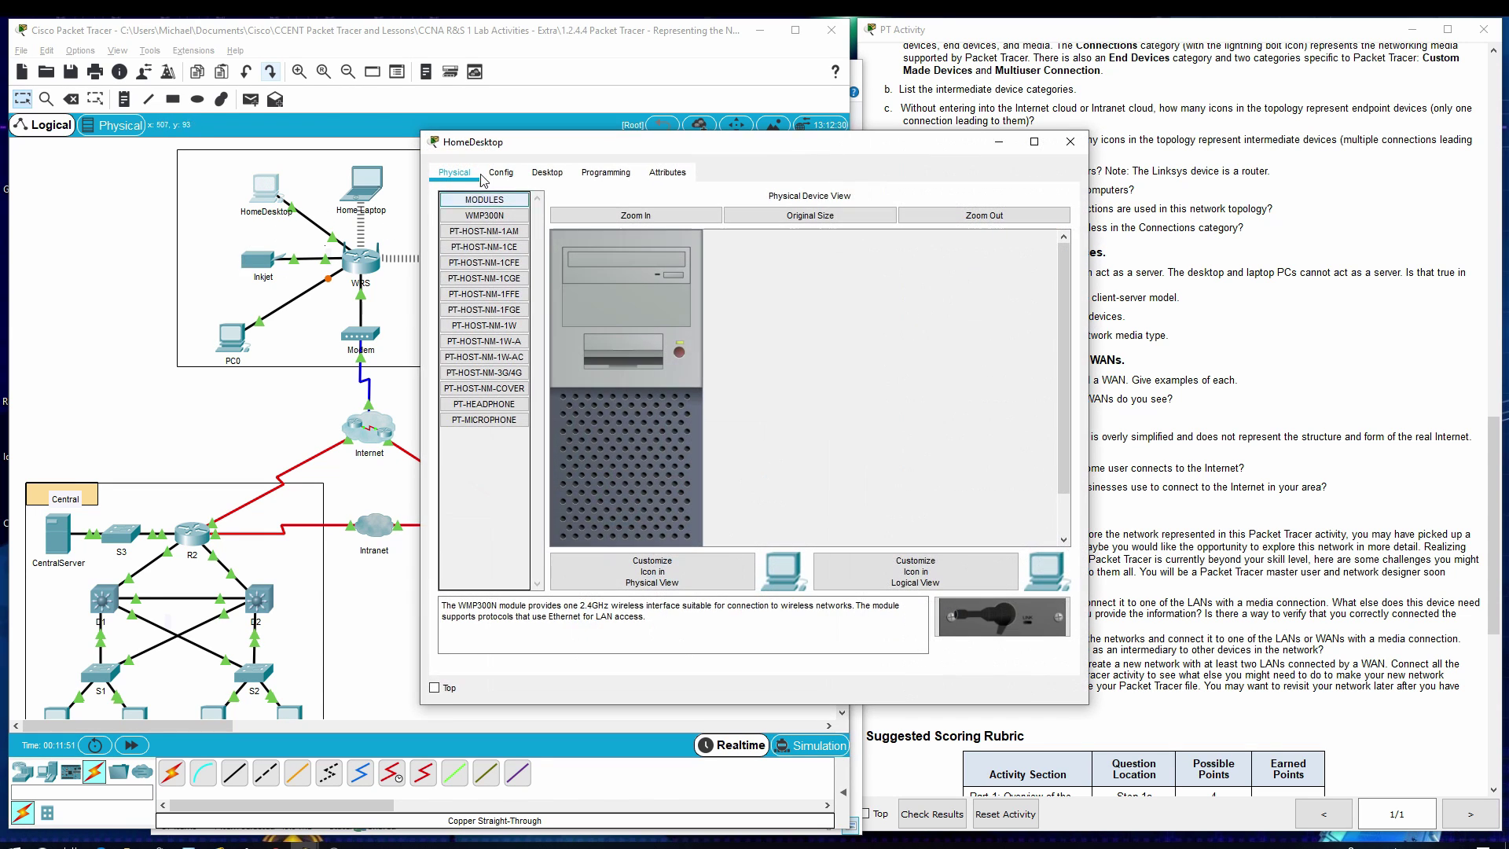
left_click(550, 175)
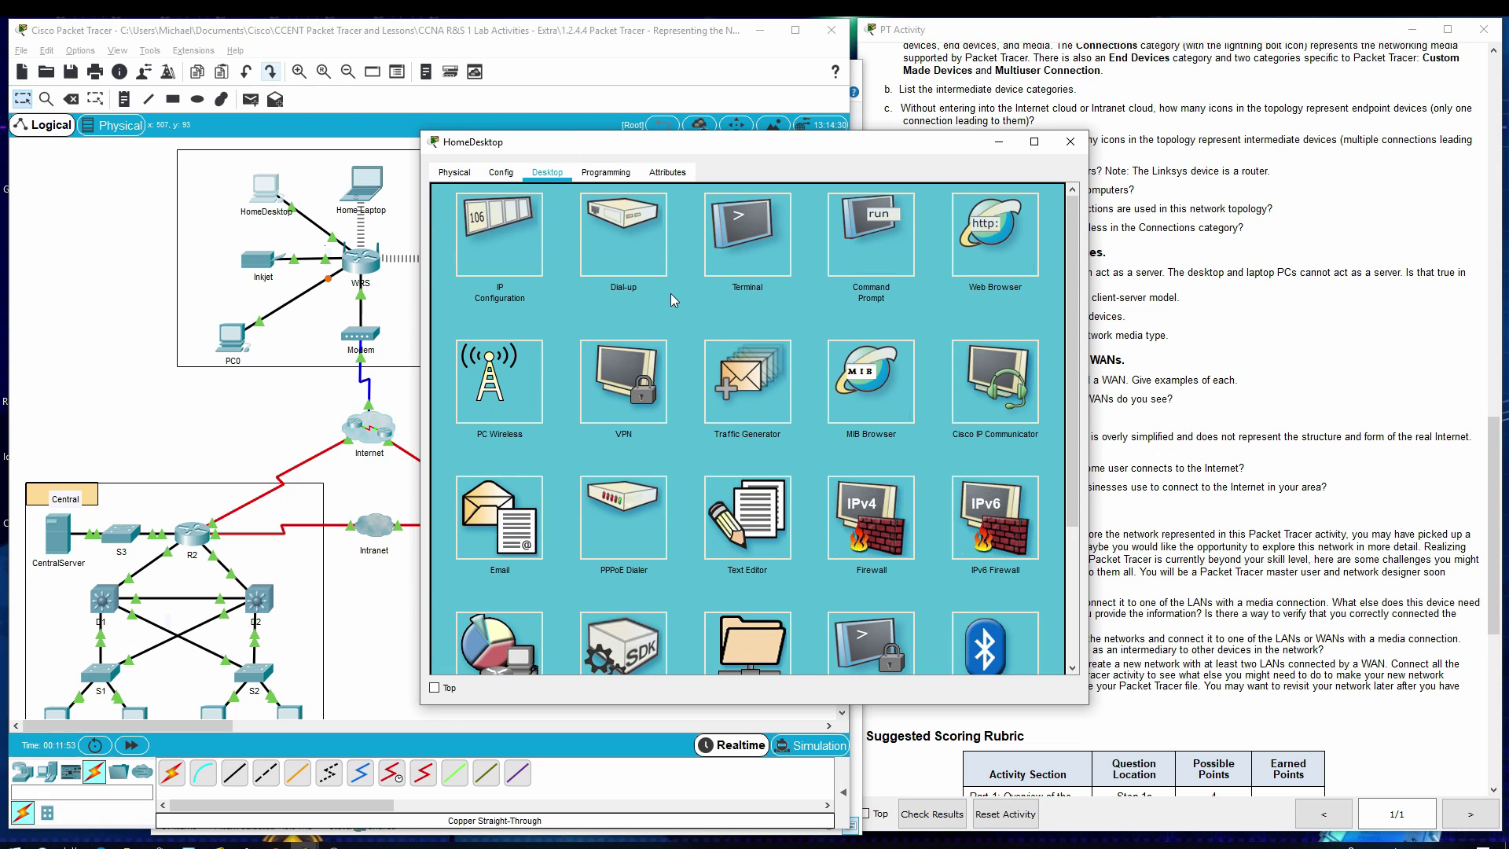
left_click(466, 212)
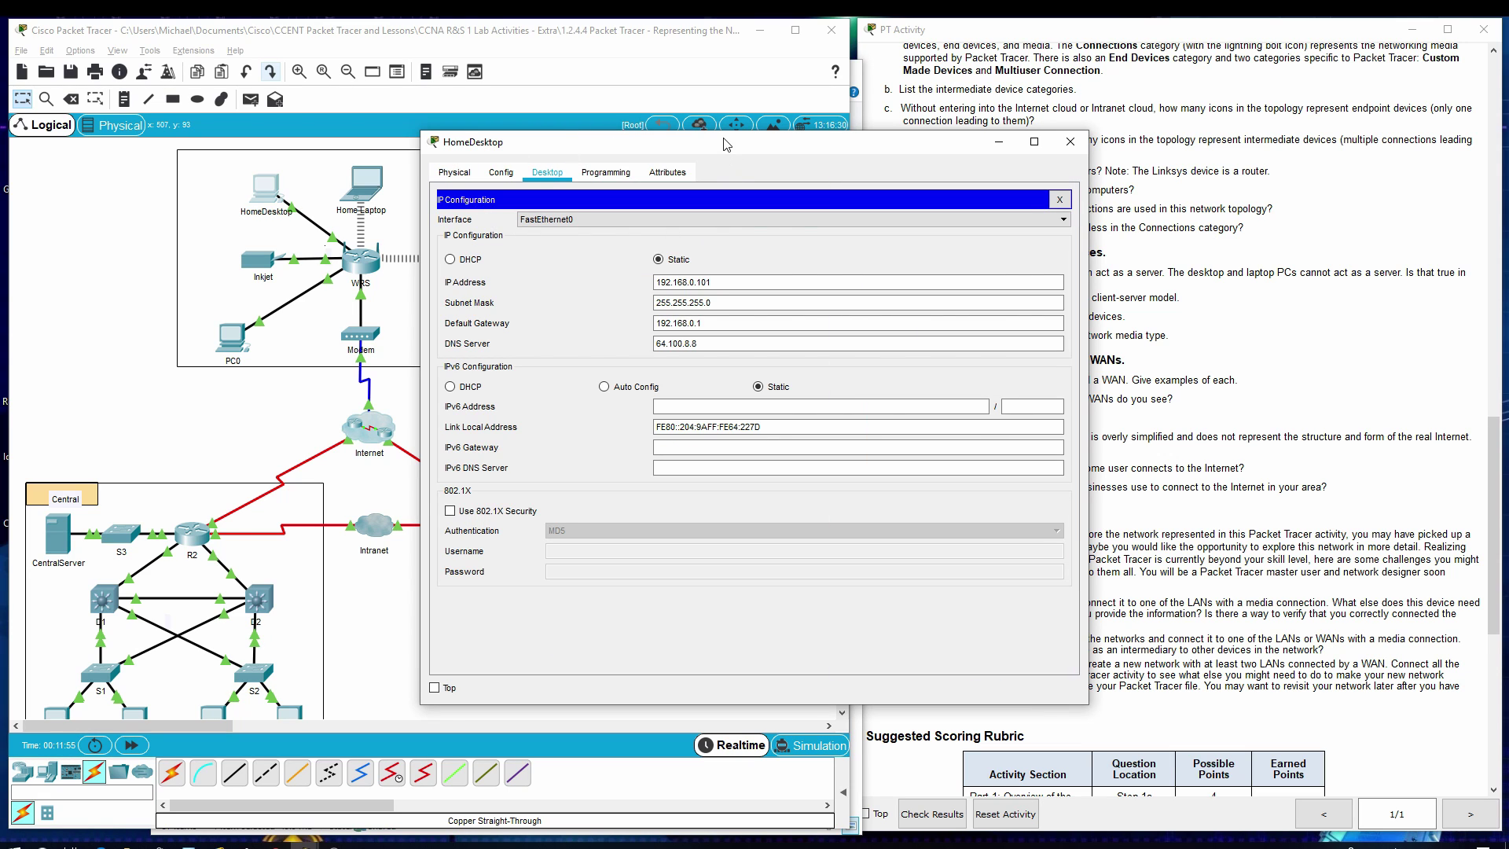
left_click_drag(727, 144, 406, 166)
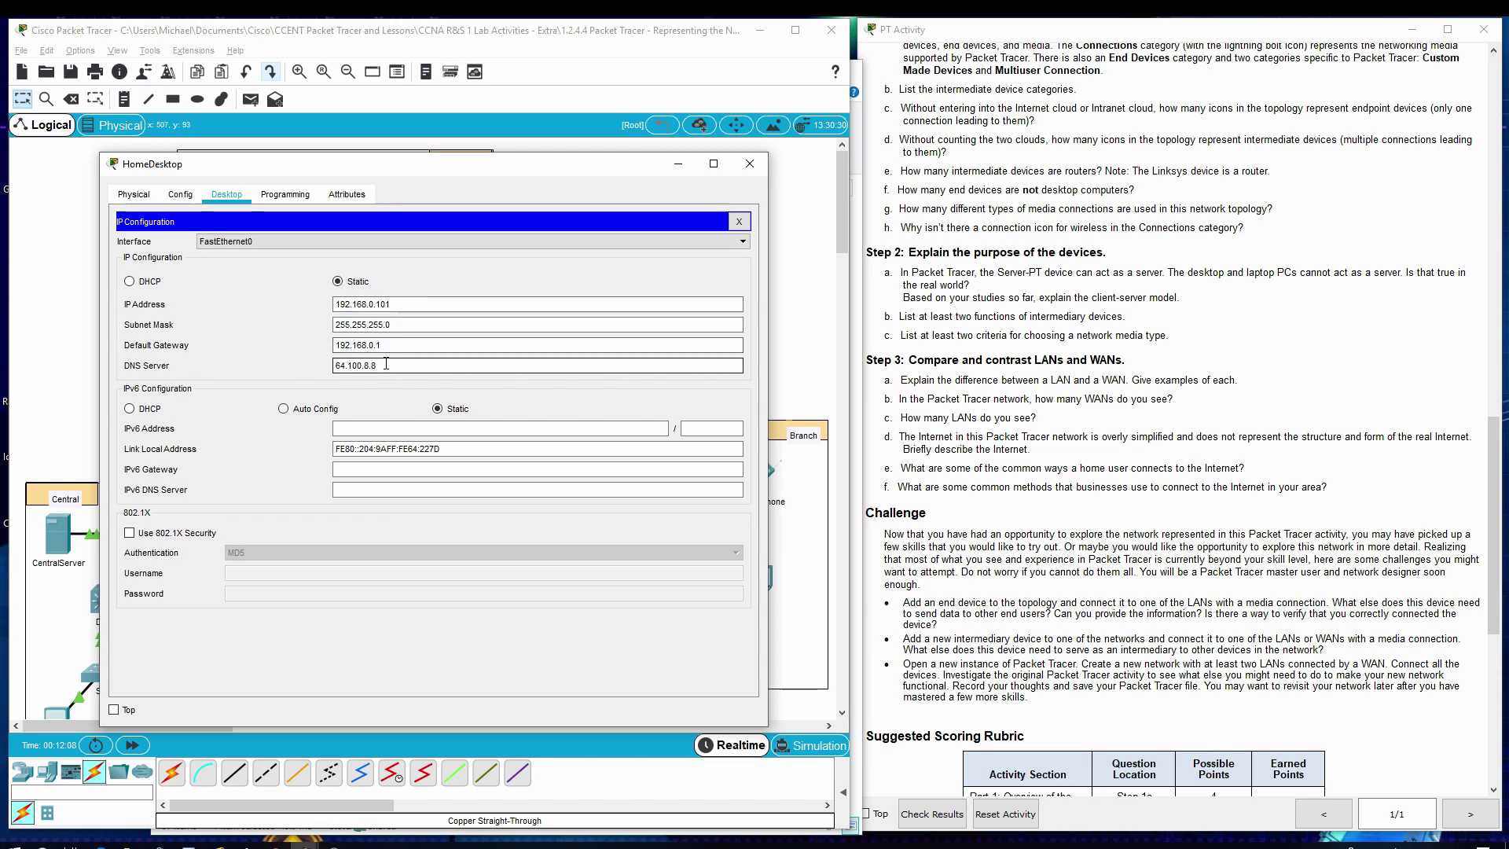
double_click(334, 365)
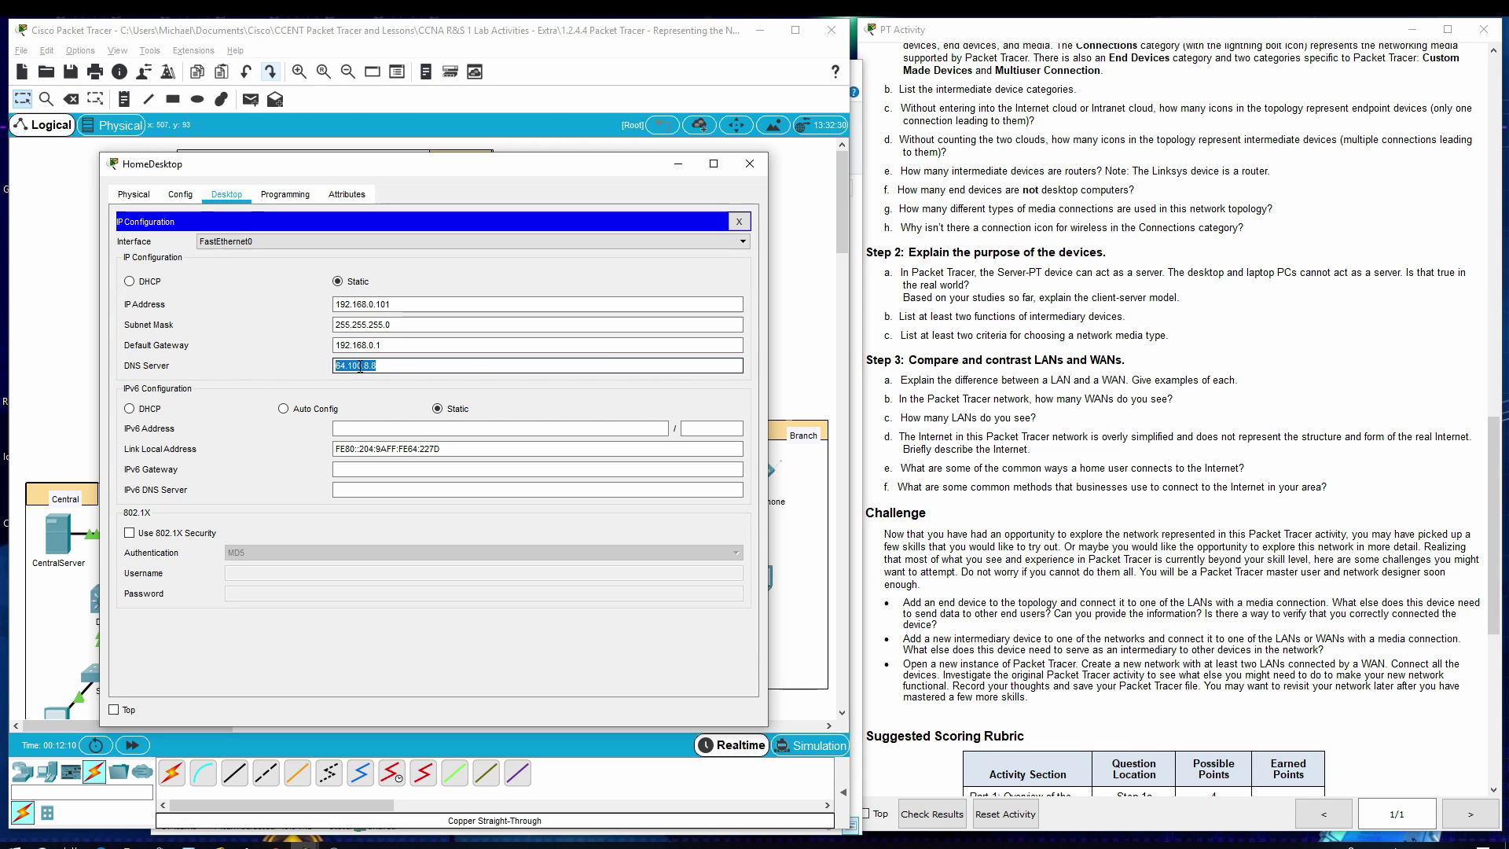
right_click(358, 365)
left_click(395, 436)
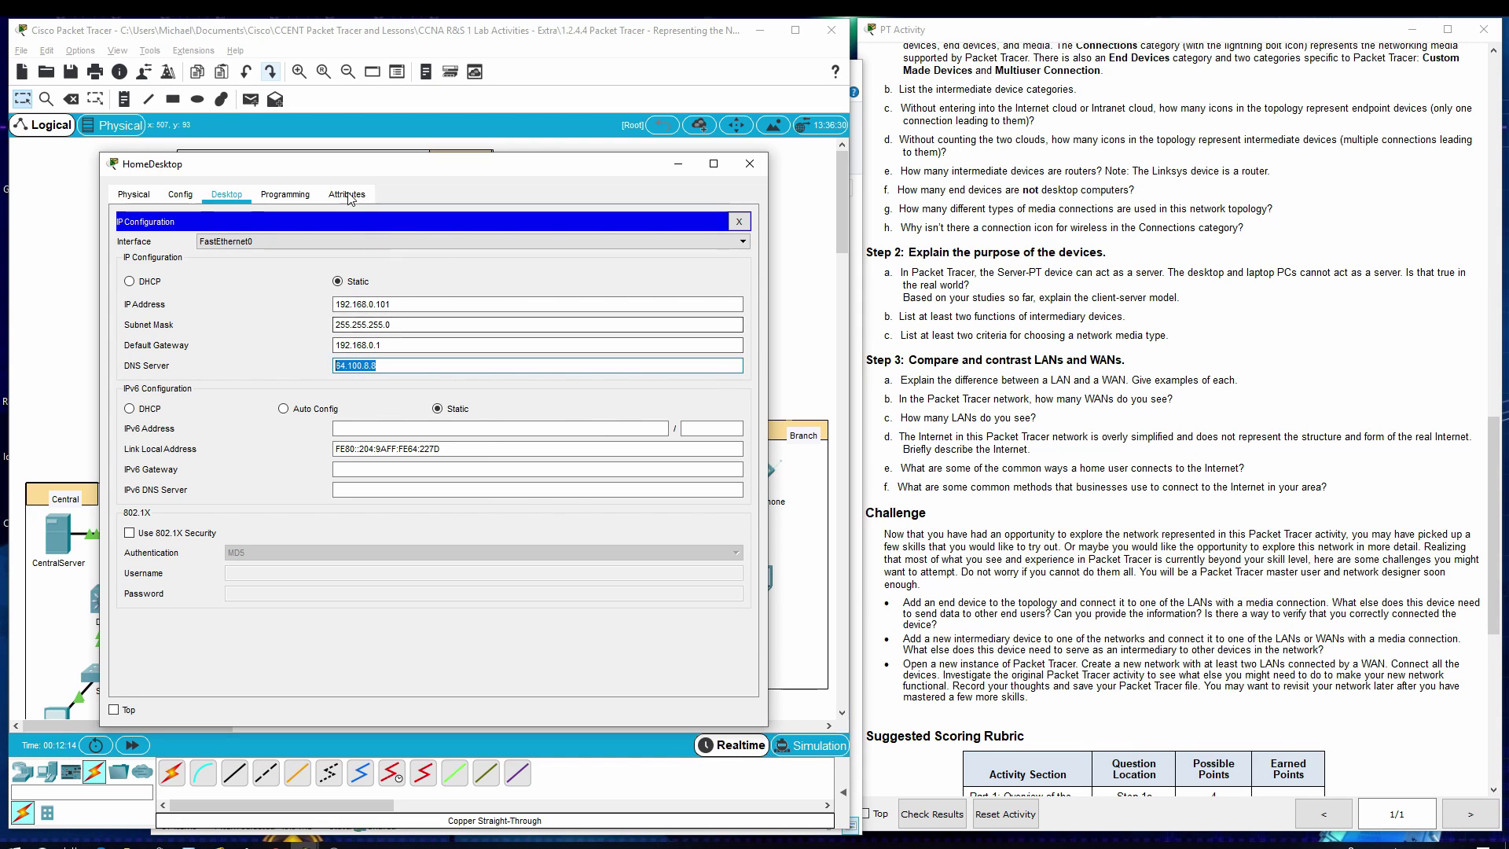
left_click_drag(360, 168, 705, 171)
Close HomeDesktop and set PC0's DNS server to 64.100.8.8 in its IP Configuration.
left_click(1100, 172)
left_click(230, 339)
left_click(507, 218)
left_click_drag(511, 142, 272, 149)
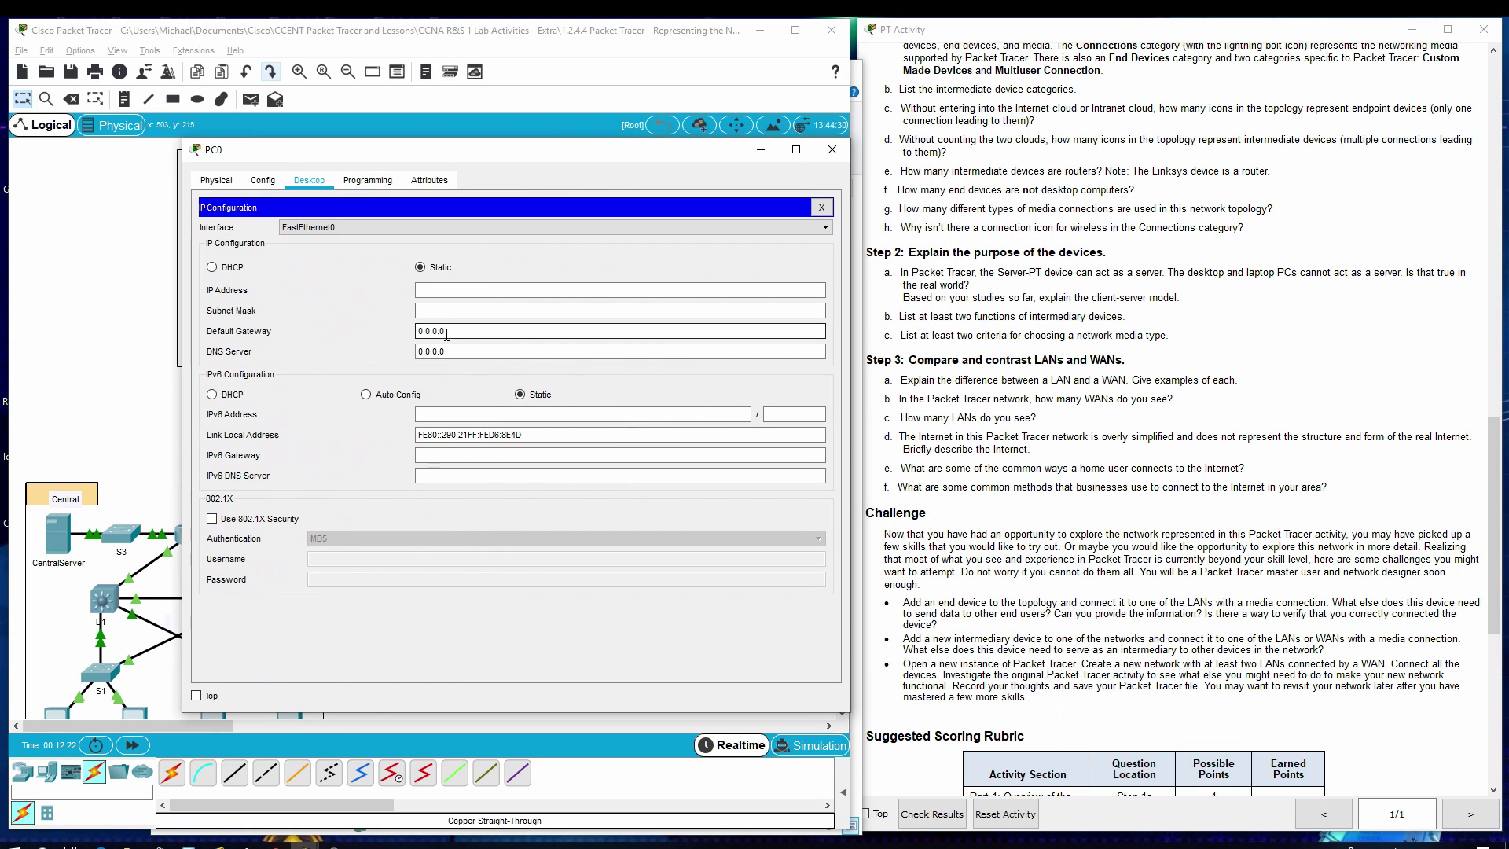
left_click_drag(444, 351, 403, 351)
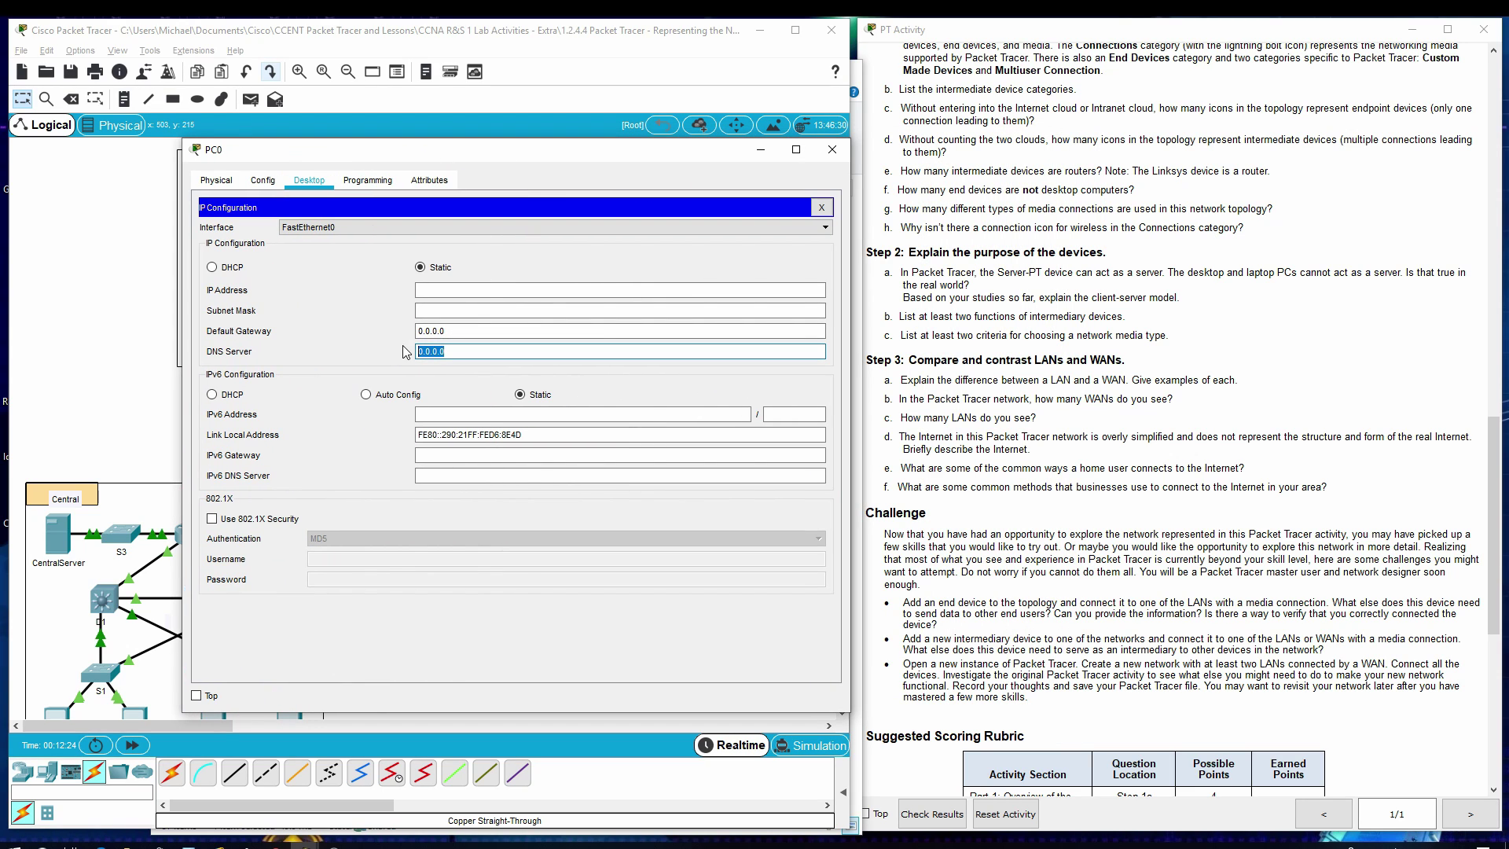
key("BackSpace")
right_click(422, 350)
left_click(459, 434)
Give PC0 IP 192.168.0.120, subnet mask 255.255.255.0 and default gateway 192.168.0.1.
left_click(448, 291)
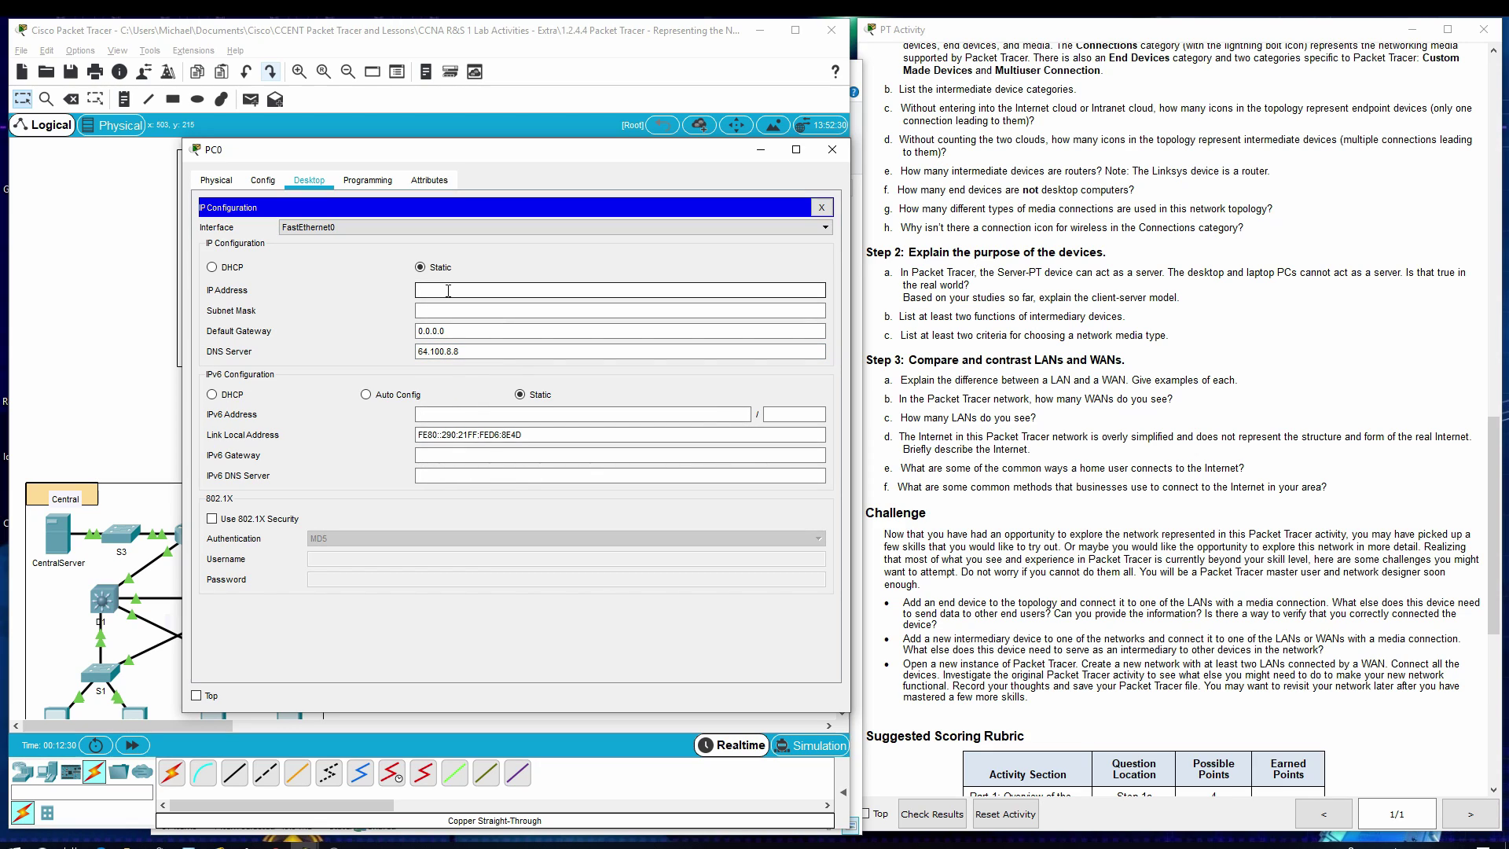
type("192.168.0.120")
left_click(453, 310)
key("Tab")
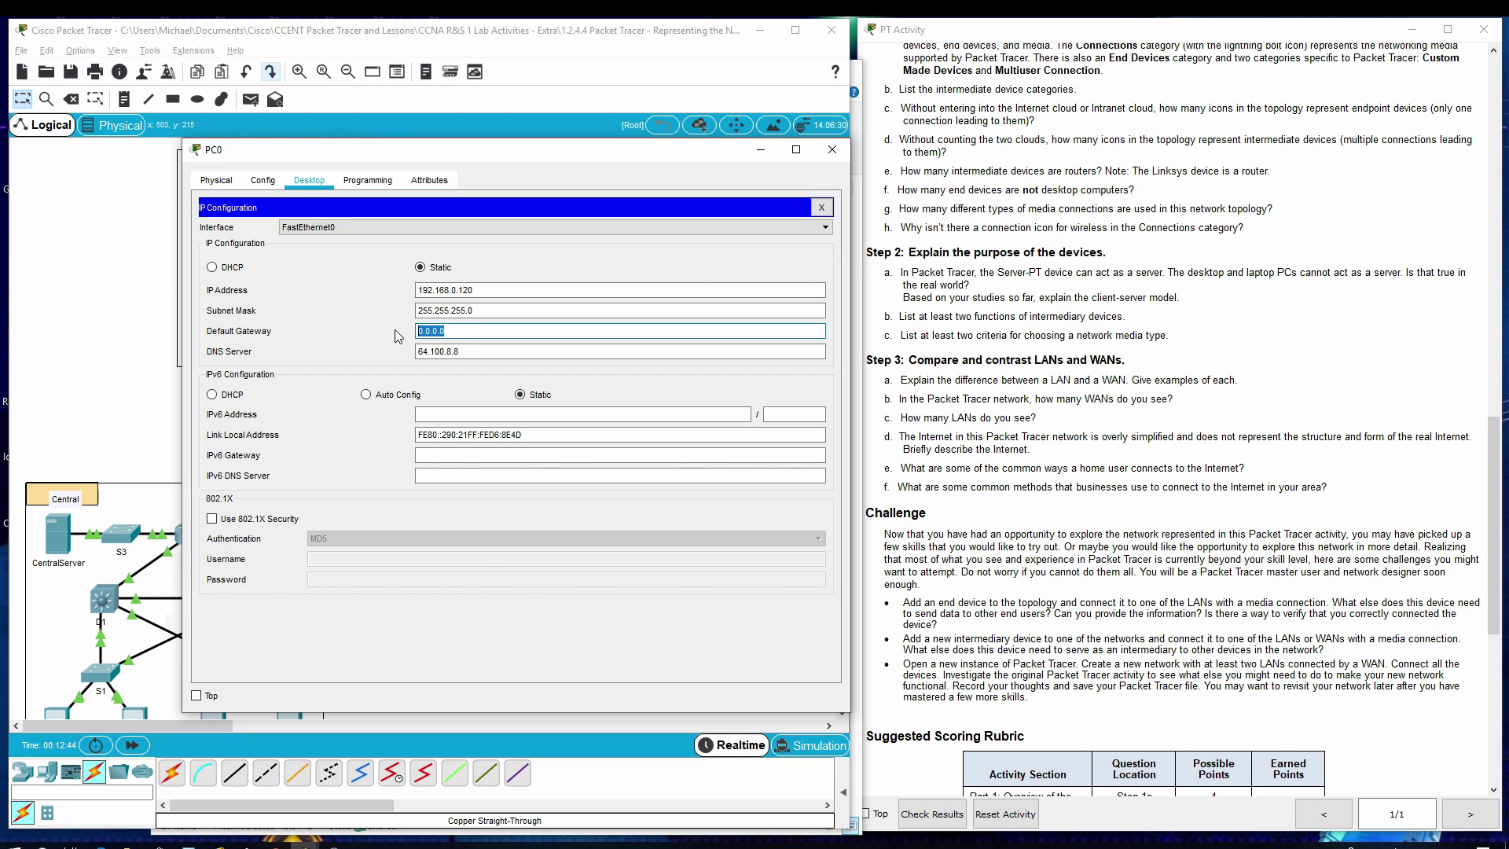
type("192.168.0.1")
left_click(821, 206)
Close the PC0 window to show PC0 cabled to WRS in the Home Office LAN.
left_click(832, 149)
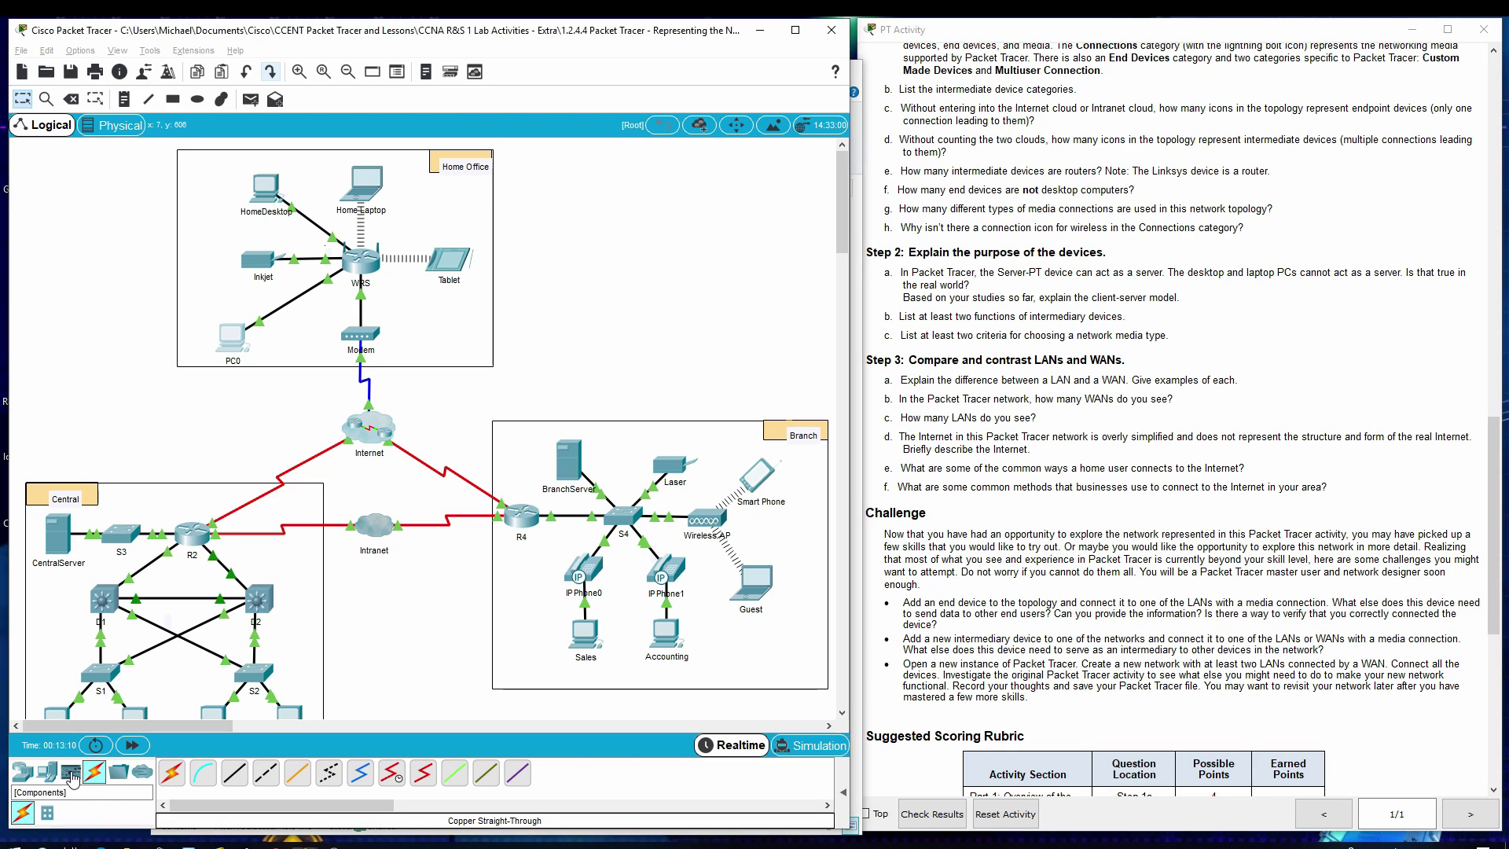
Place a 2960-24TT switch, Switch0, from Network Devices > Switches inside the Home Office area.
left_click(71, 773)
left_click(117, 774)
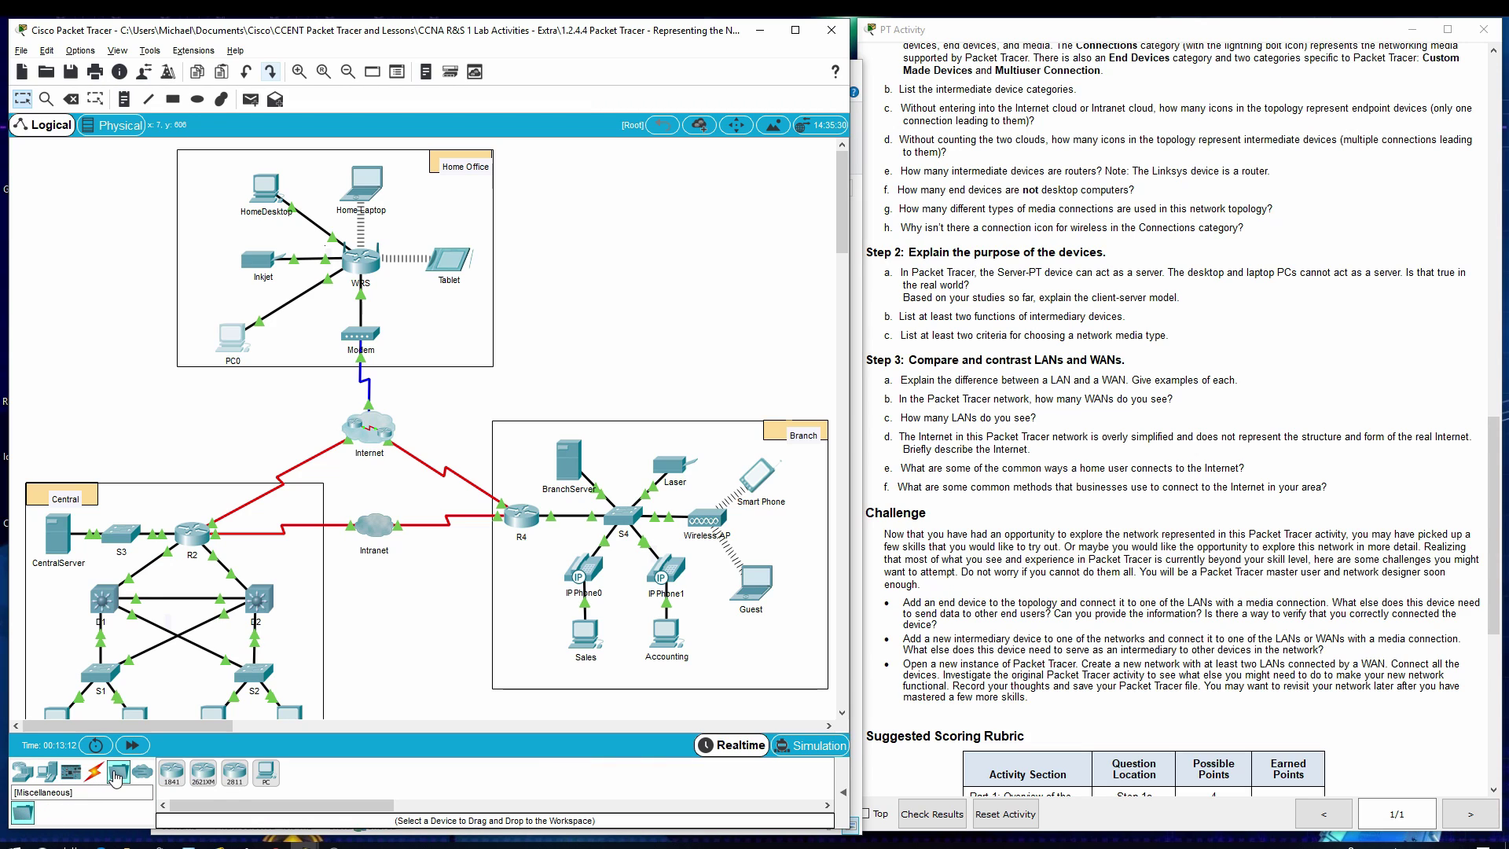
left_click(26, 774)
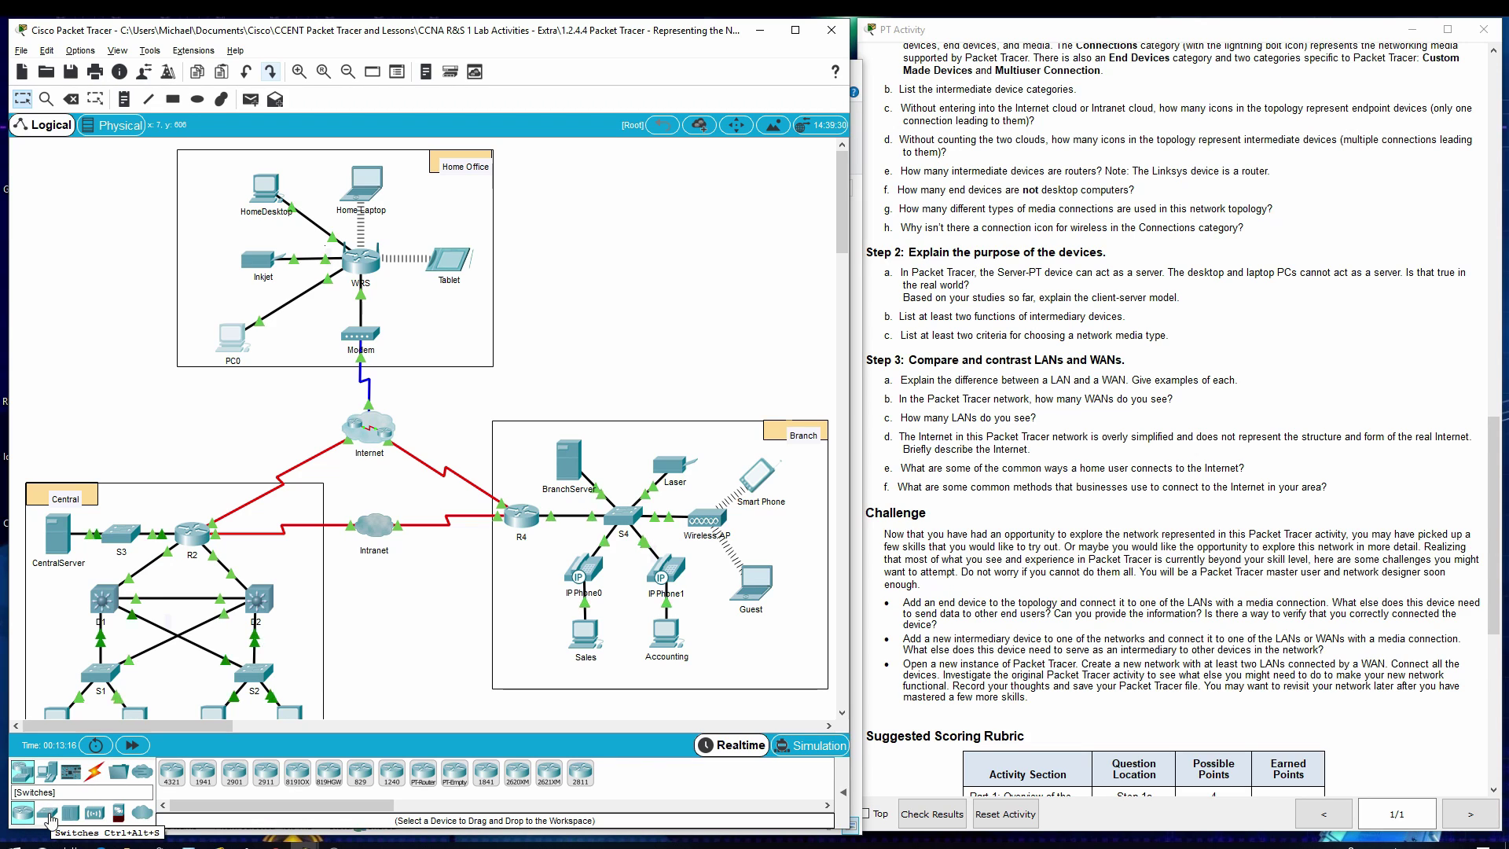
left_click(49, 817)
left_click(173, 782)
left_click(454, 353)
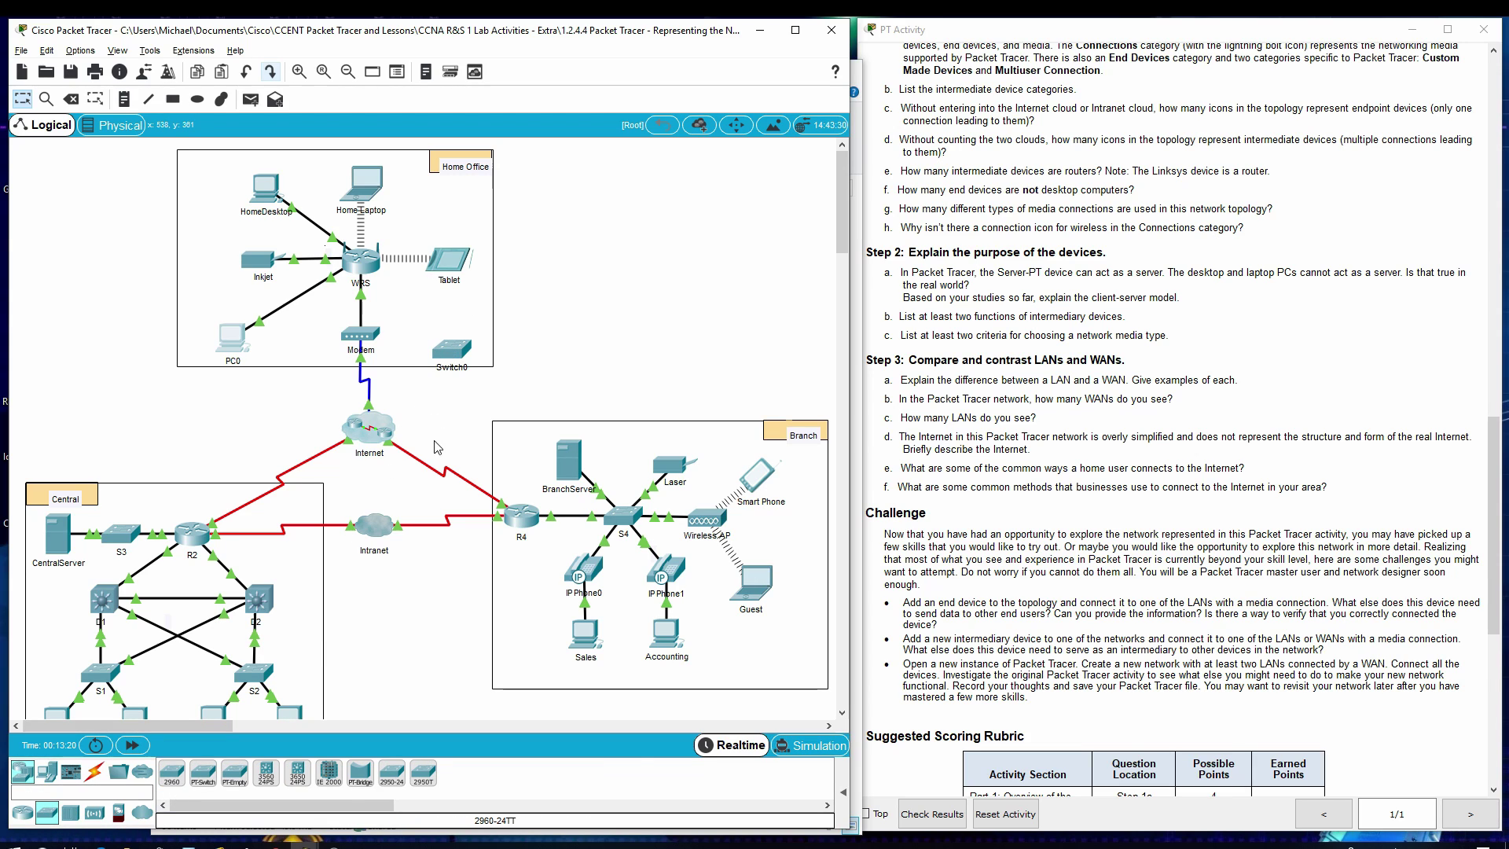
Cable Switch0's FastEthernet0/1 to WRS's Ethernet 4 with a copper straight-through cable.
left_click(92, 773)
left_click(234, 773)
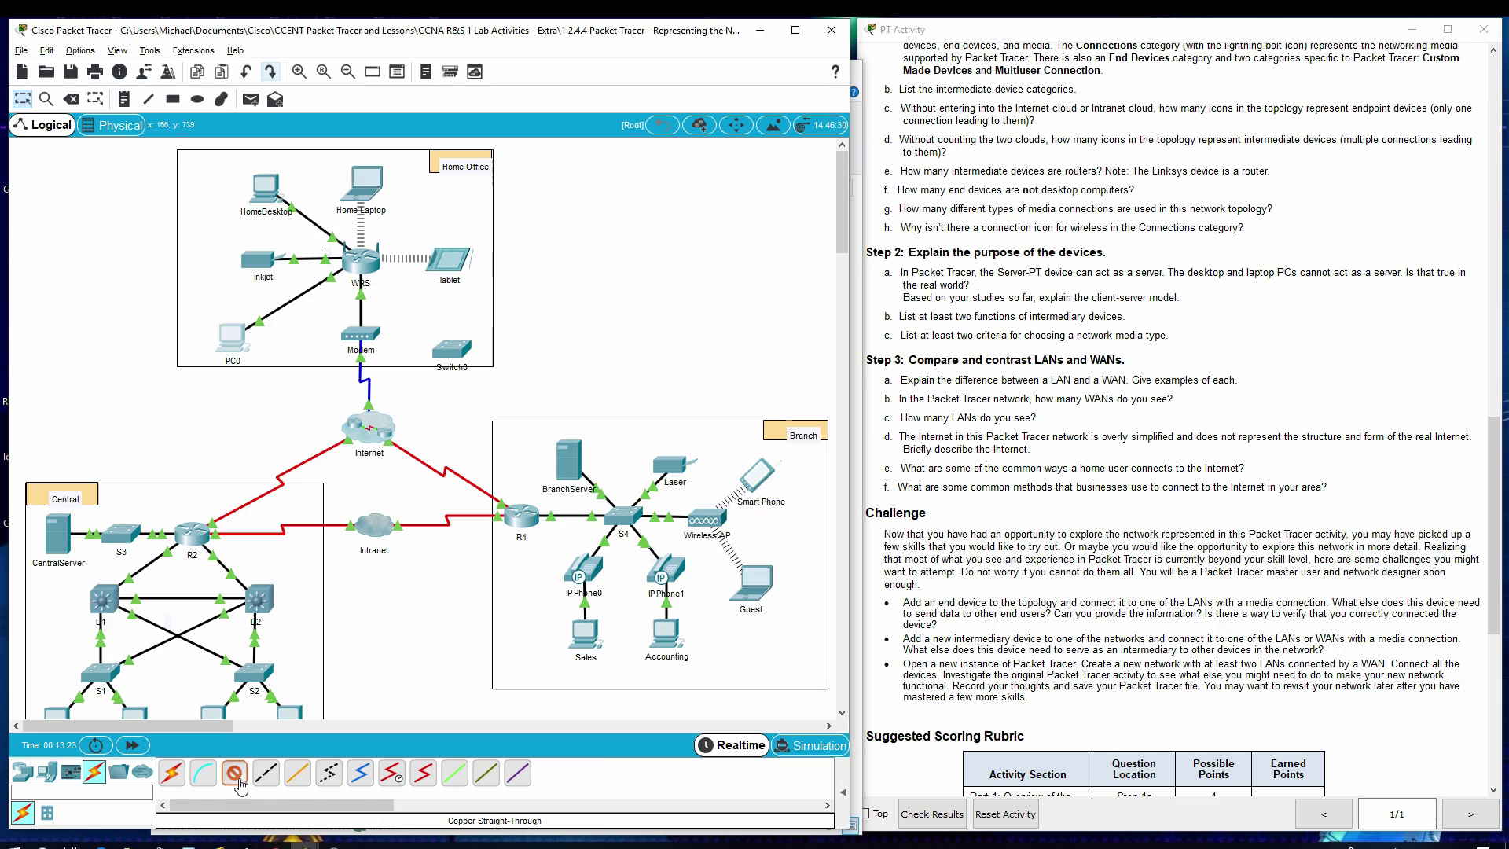
left_click(460, 349)
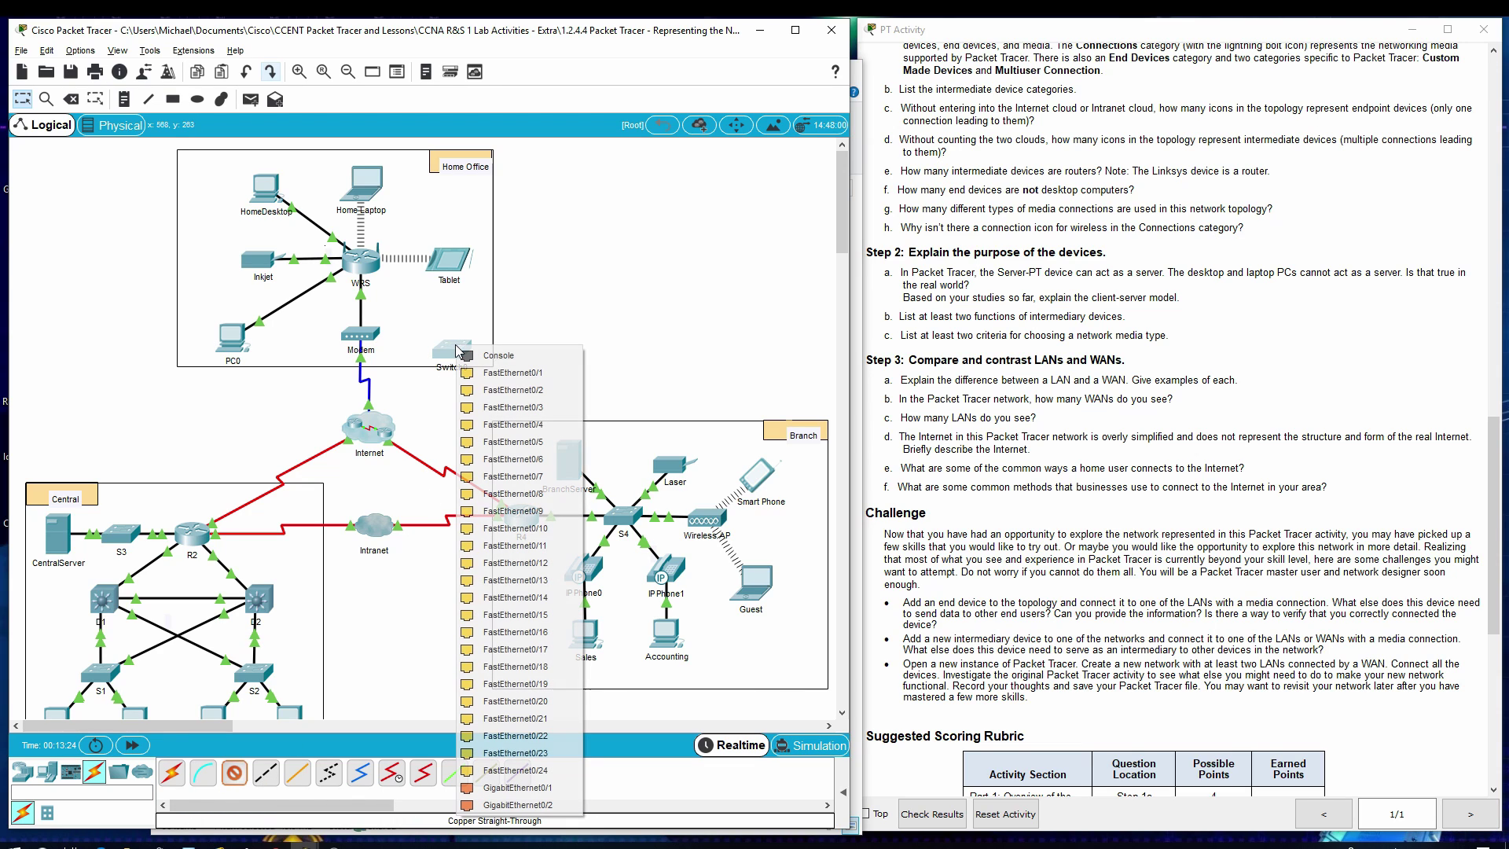
left_click(483, 372)
left_click(363, 269)
left_click(389, 272)
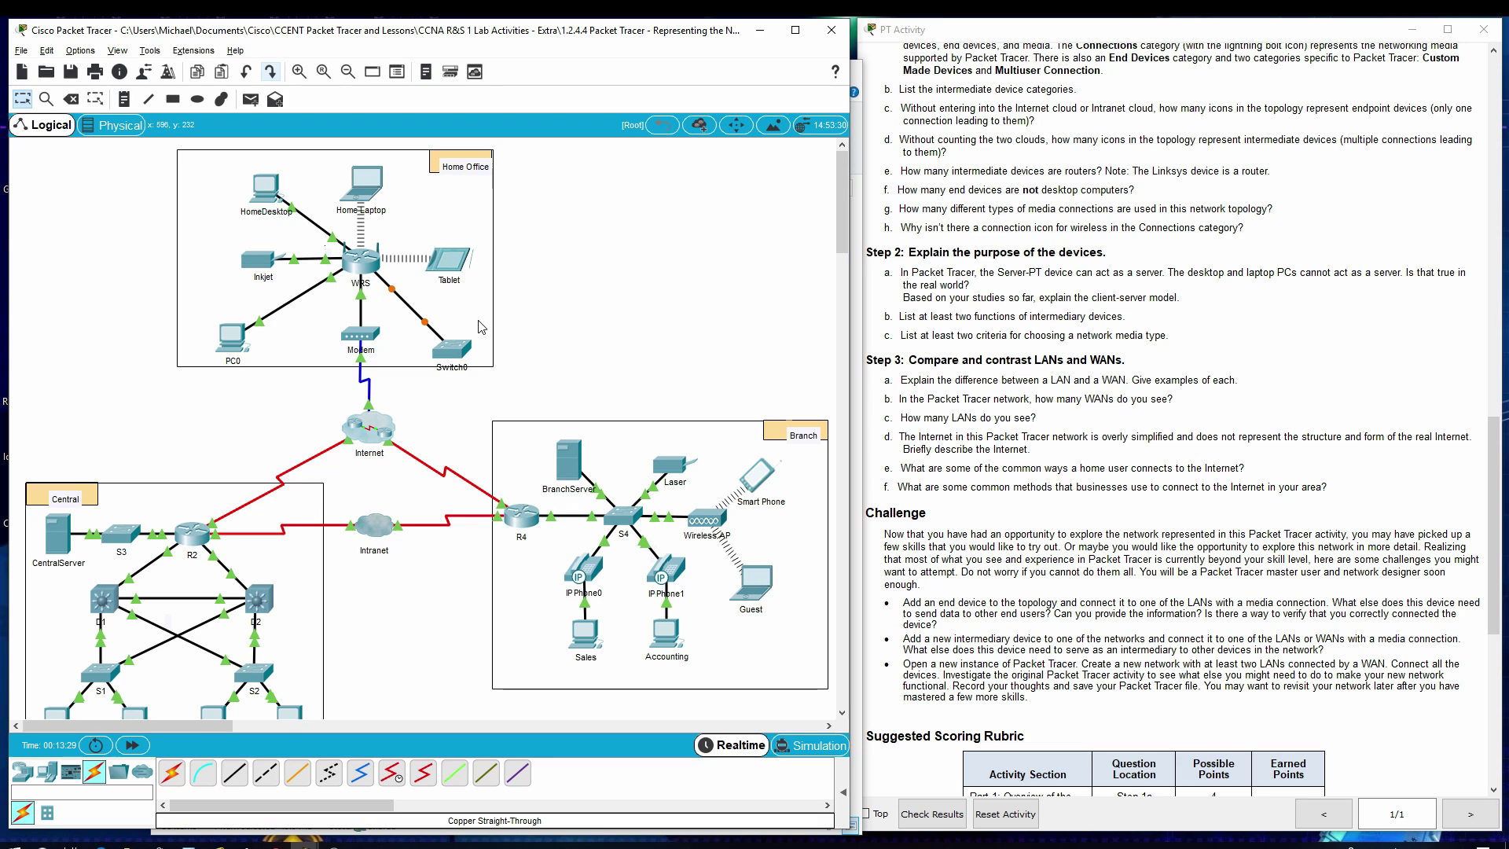